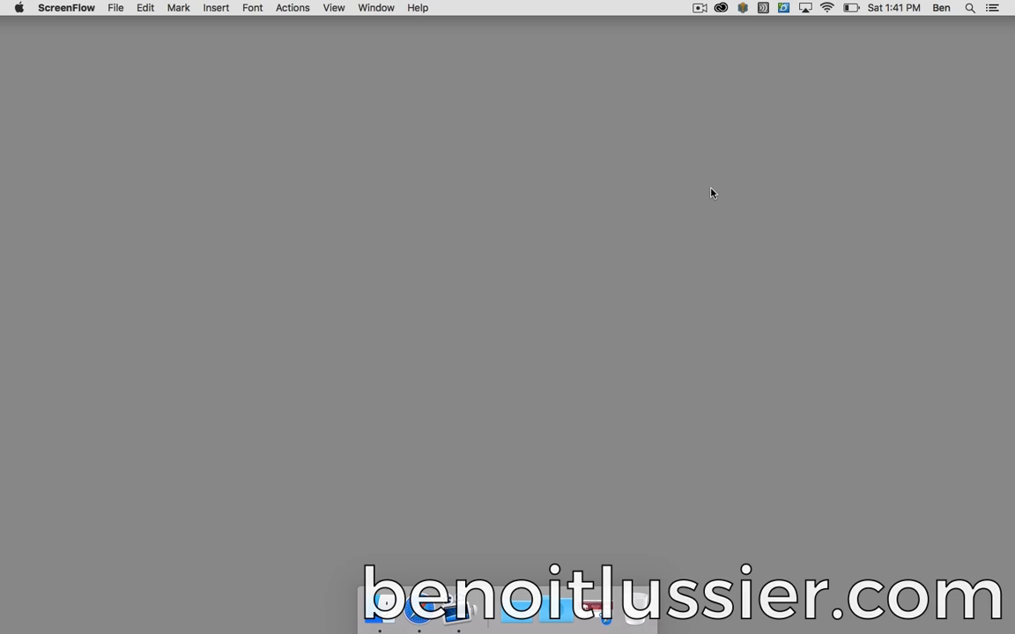
- Restore the minimized Safari window showing the MAMP English homepage from the Dock
click(592, 607)
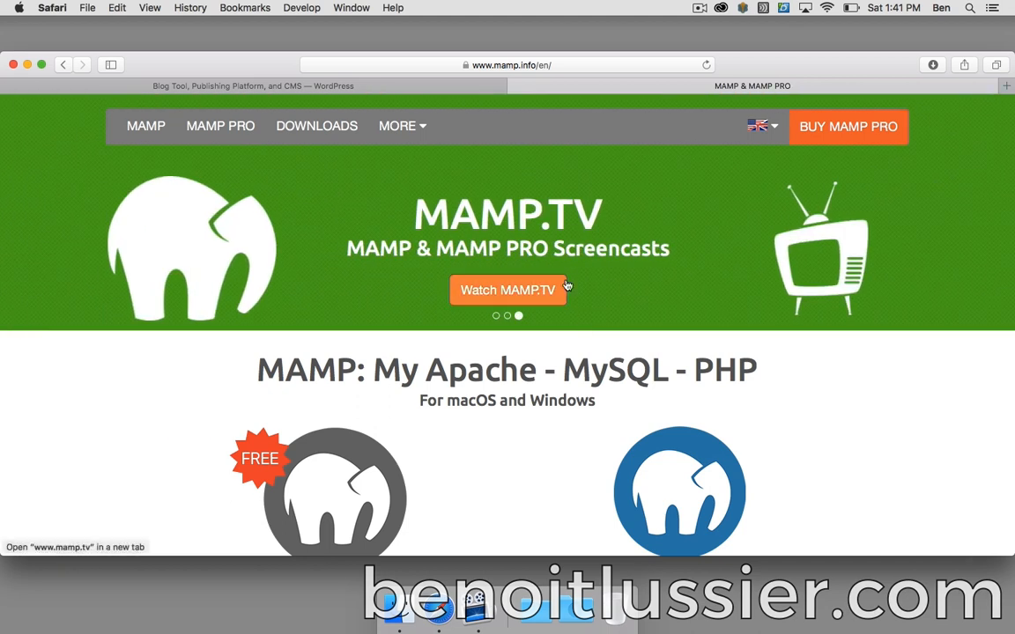
- Download the MAMP & MAMP PRO 4.1.1 installer for Mac OS X and dismiss the thank-you popup
scroll(540, 179, down, 1)
scroll(540, 179, down, 5)
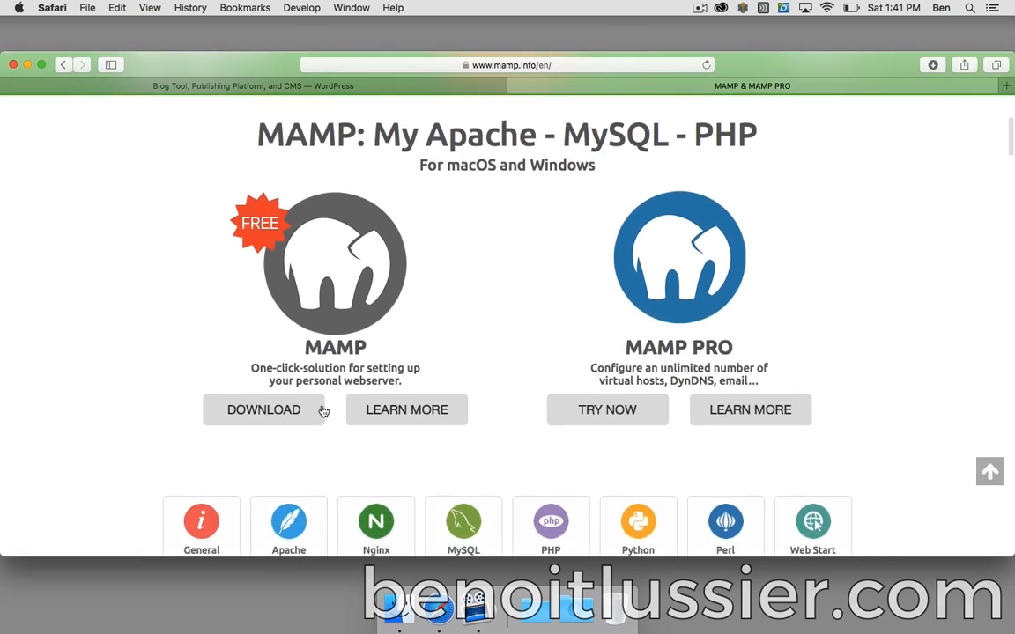
click(294, 411)
click(606, 503)
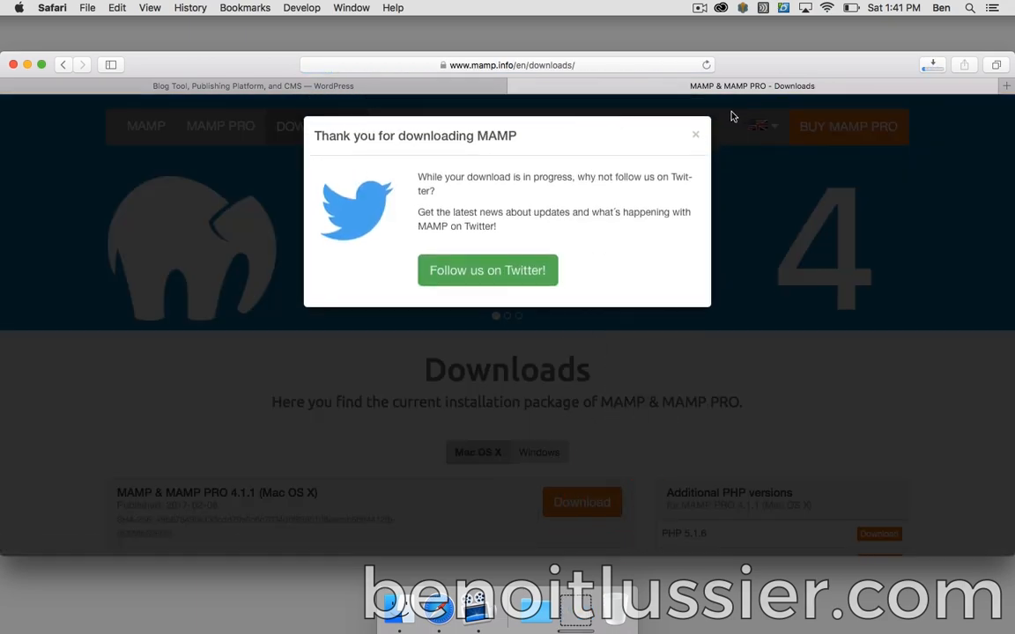
click(695, 135)
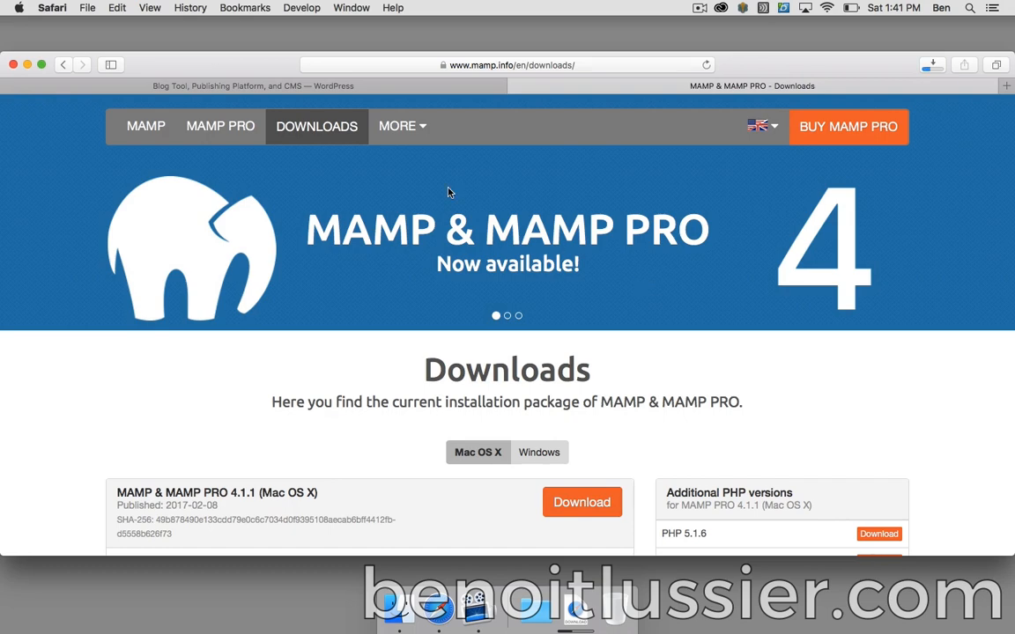
- Download the WordPress 4.7.4 zip and show the Downloads folder in Finder
click(357, 87)
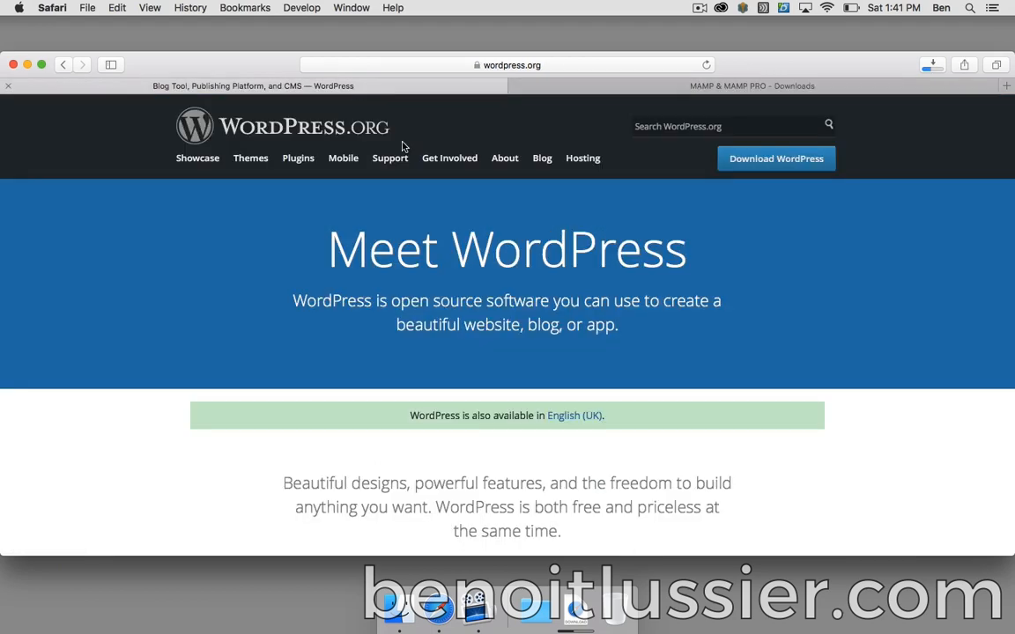
click(776, 160)
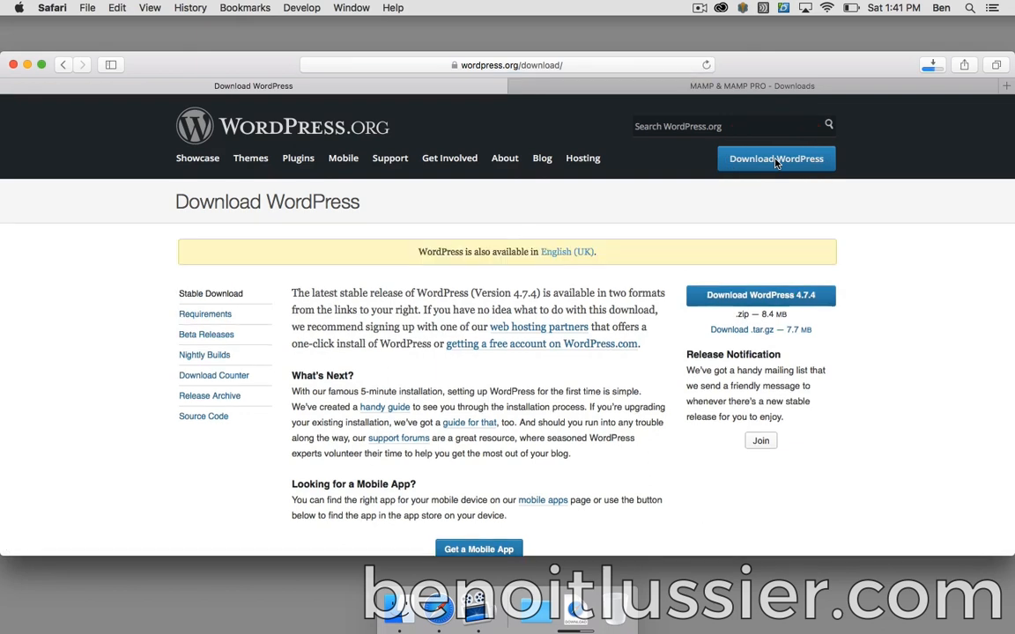
click(753, 297)
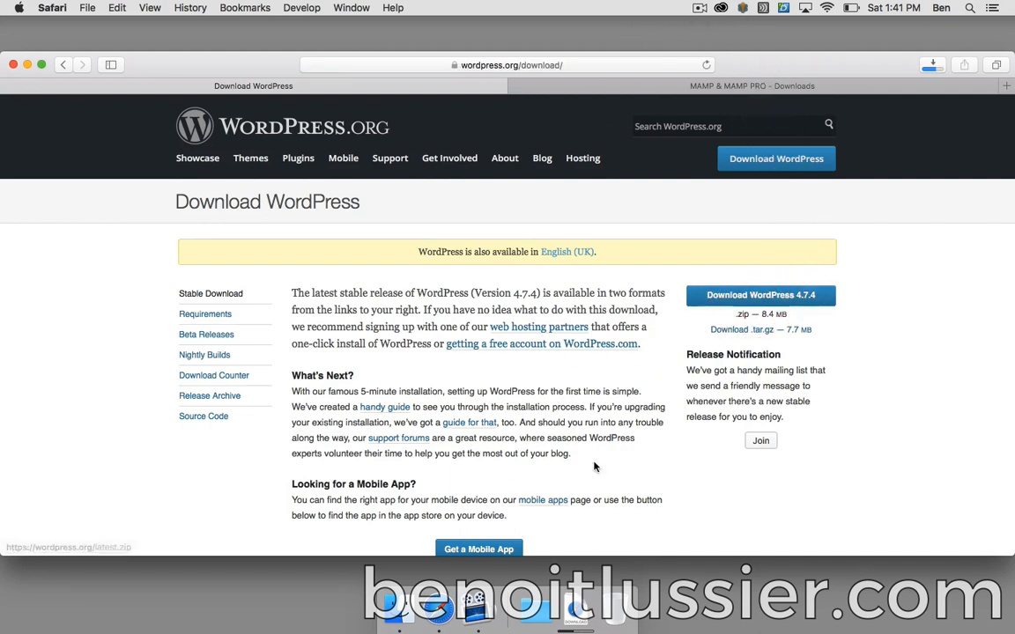
click(575, 605)
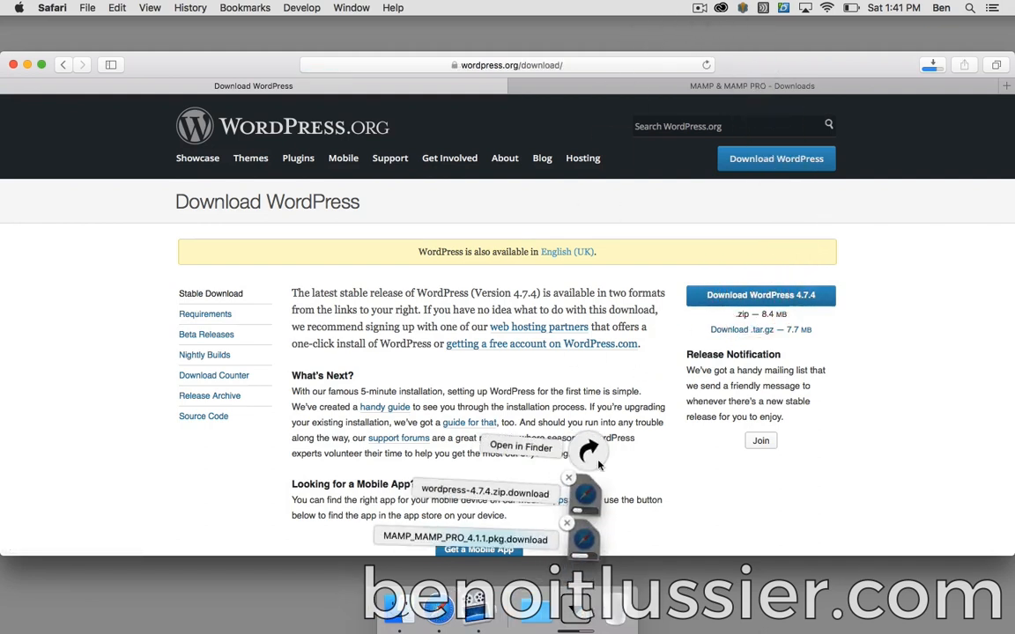
click(592, 460)
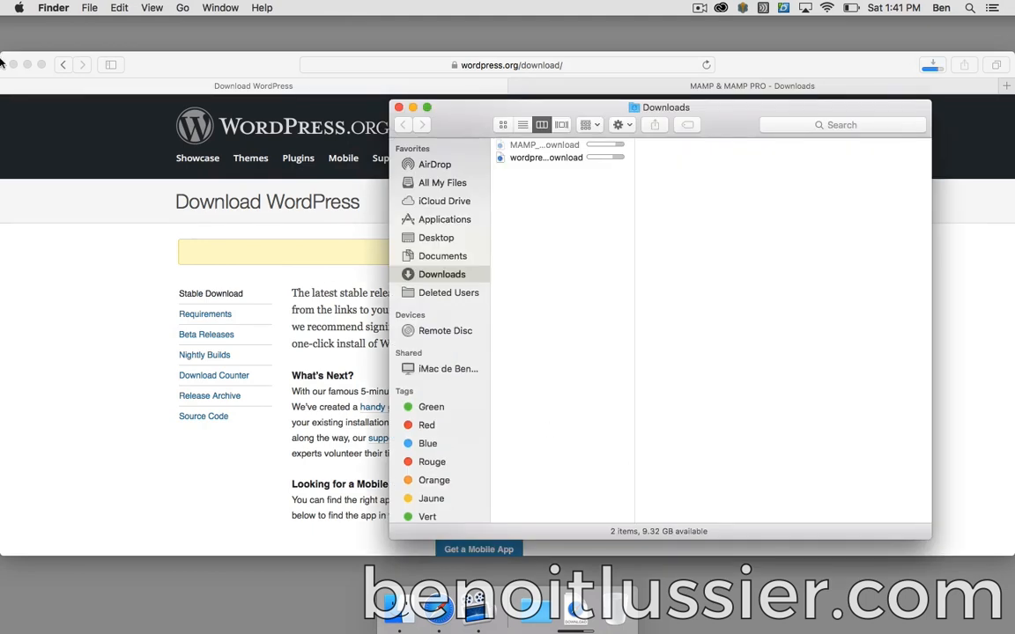
- Open the unzipped wordpress folder and create a new folder named myroot in Documents
click(28, 64)
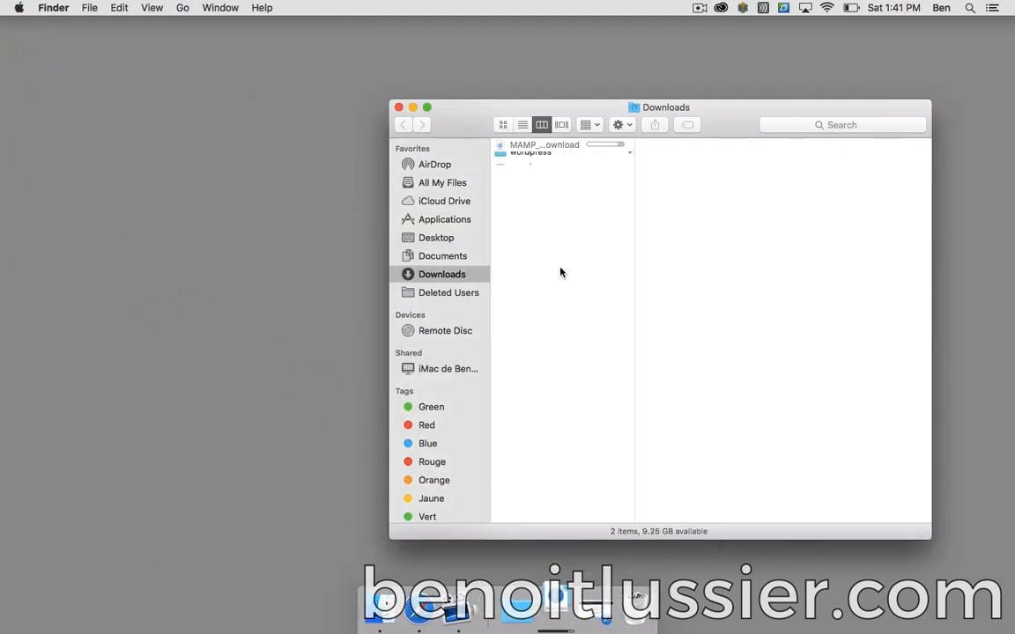
click(575, 159)
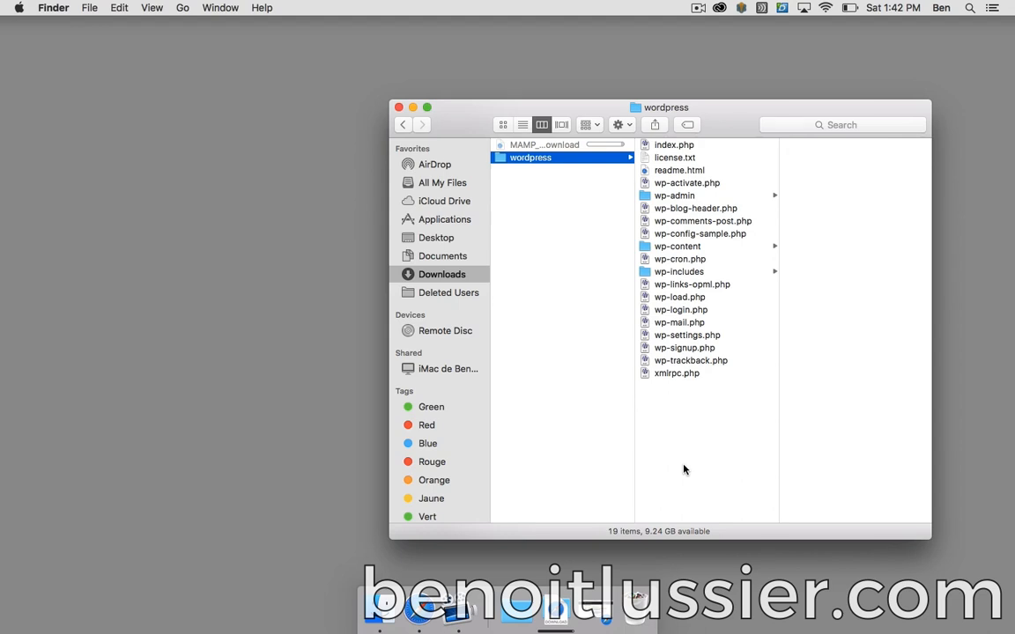
click(526, 602)
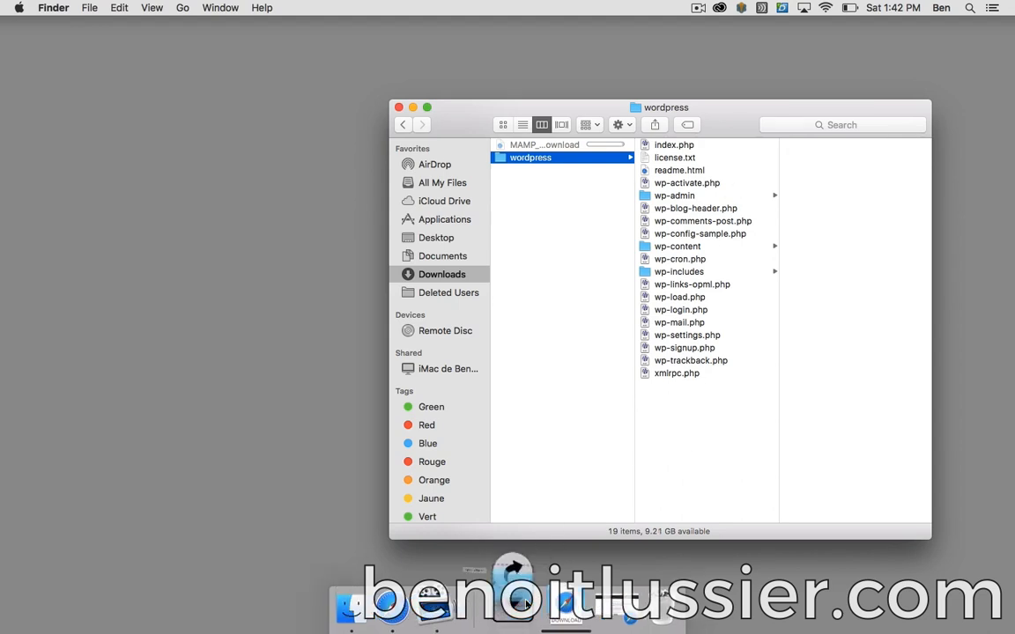
click(526, 493)
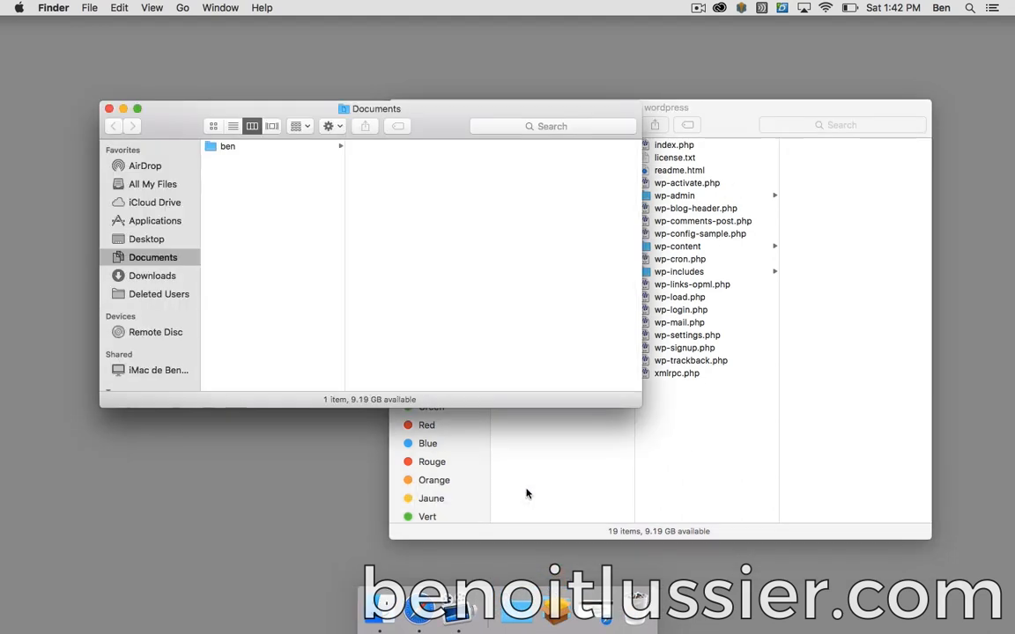
key(super+shift+n)
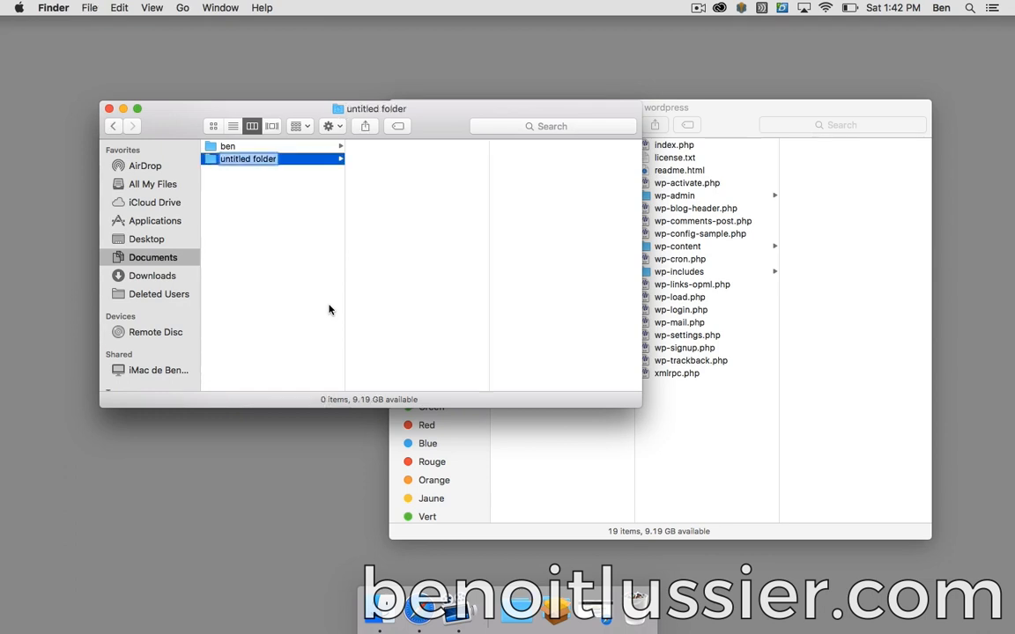
text(myroot)
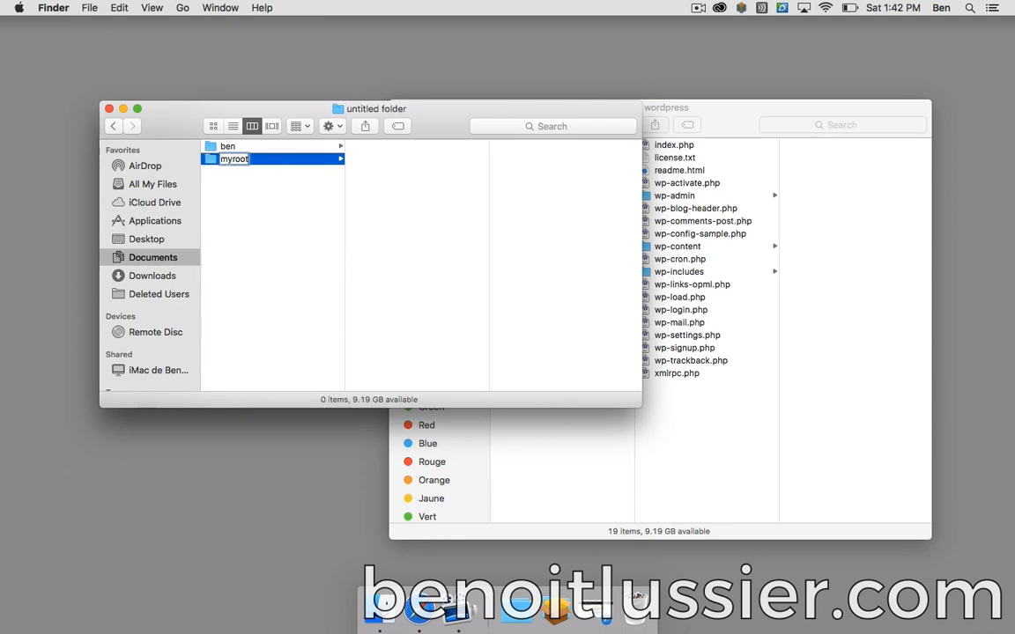
key(Return)
- Move all 19 WordPress files into myroot, then select the MAMP_MAMP_PRO_4.1.1.pkg installer in Downloads
click(702, 390)
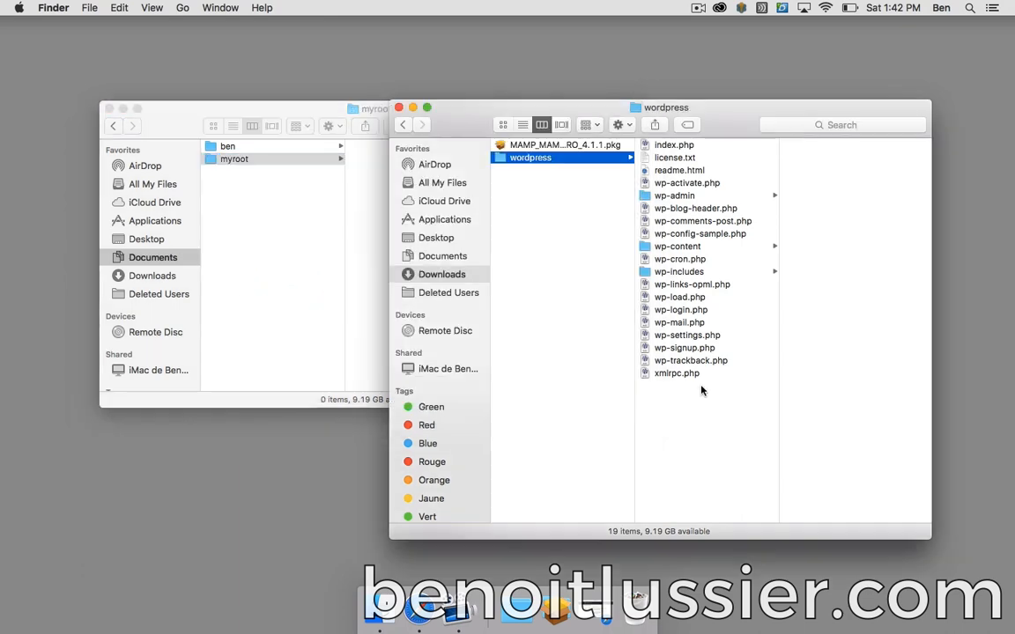
key(super+a)
drag(672, 158, 352, 174)
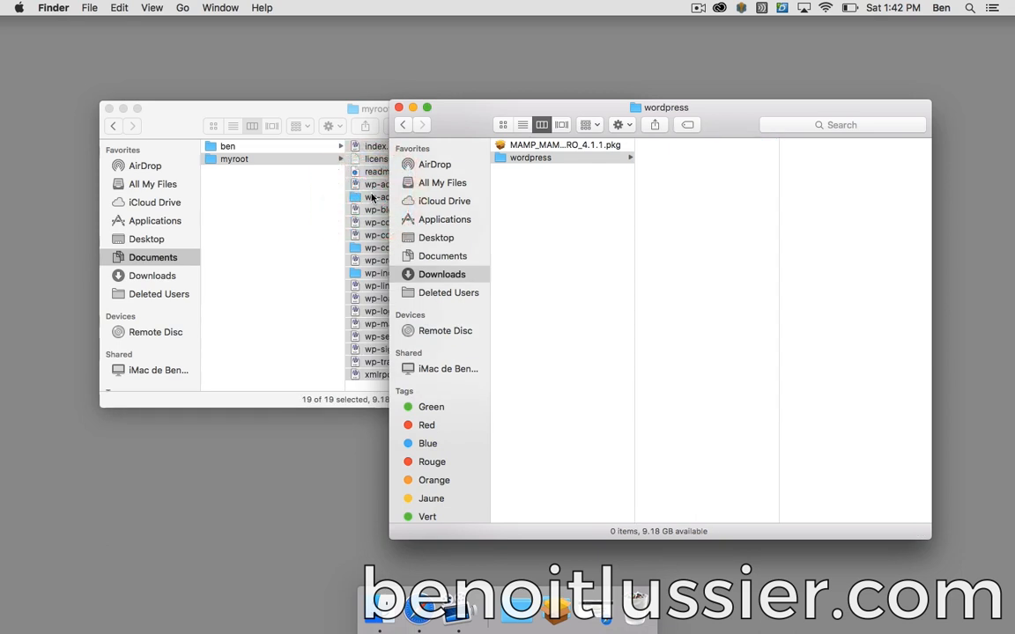
click(292, 104)
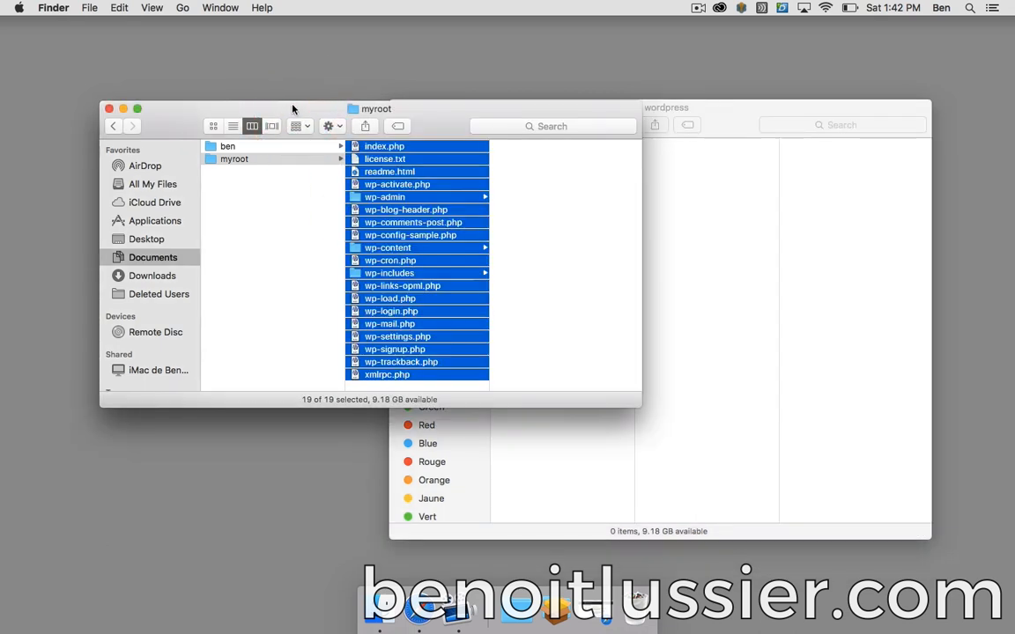
click(679, 232)
click(604, 158)
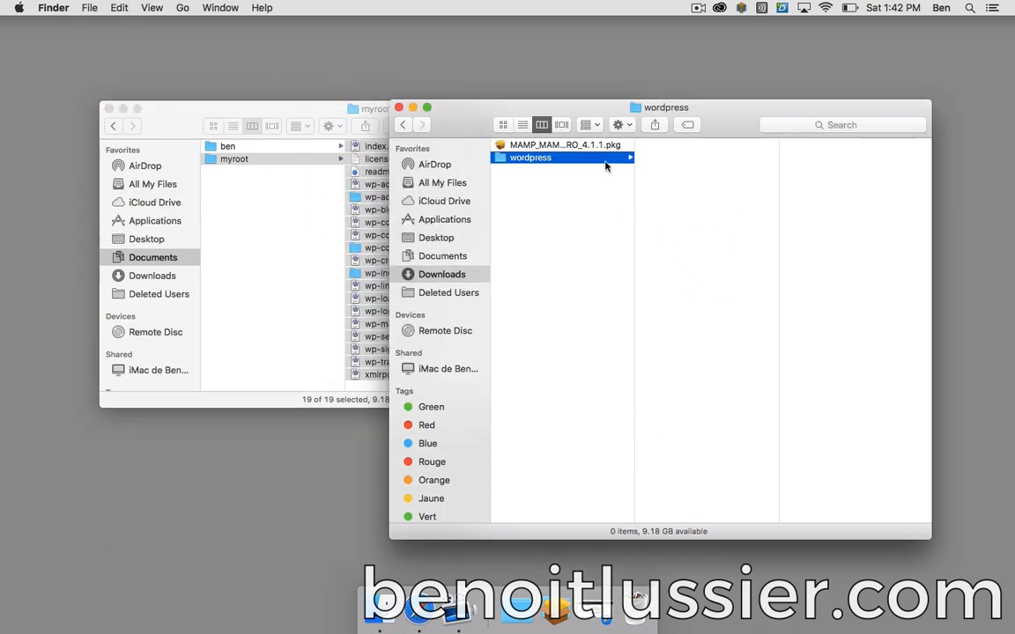
click(557, 145)
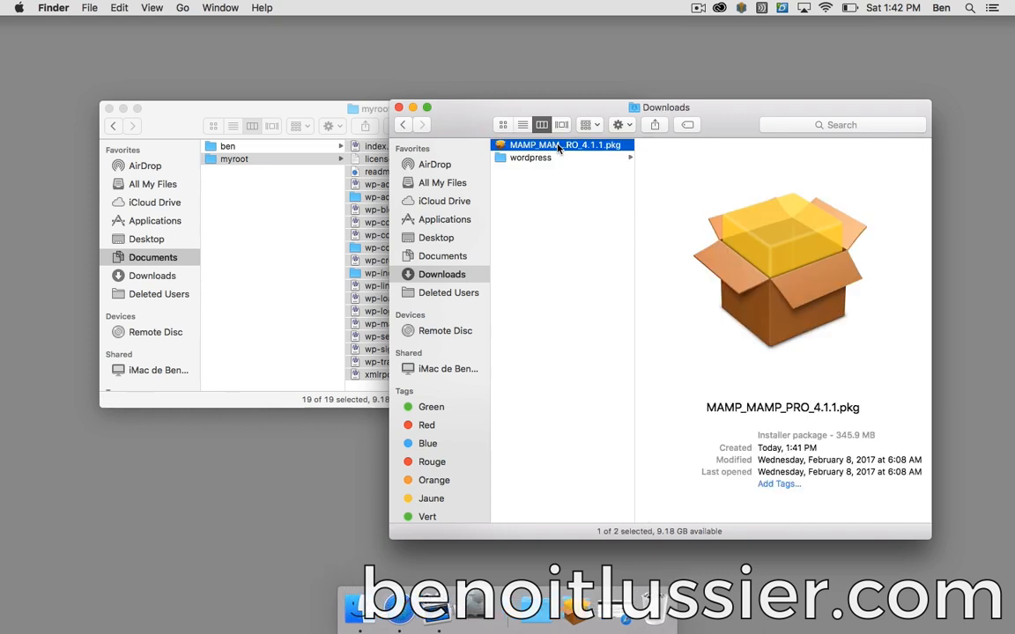
- Run the MAMP 4.1.1 installer, accepting the license and default destination, authorising with the admin password
double_click(557, 145)
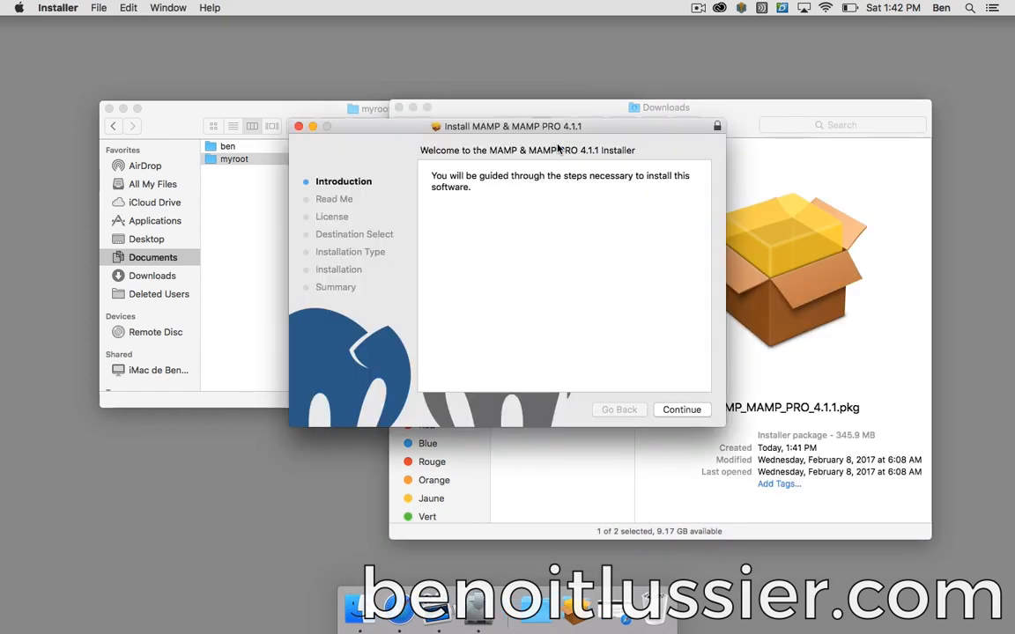
click(692, 413)
click(693, 412)
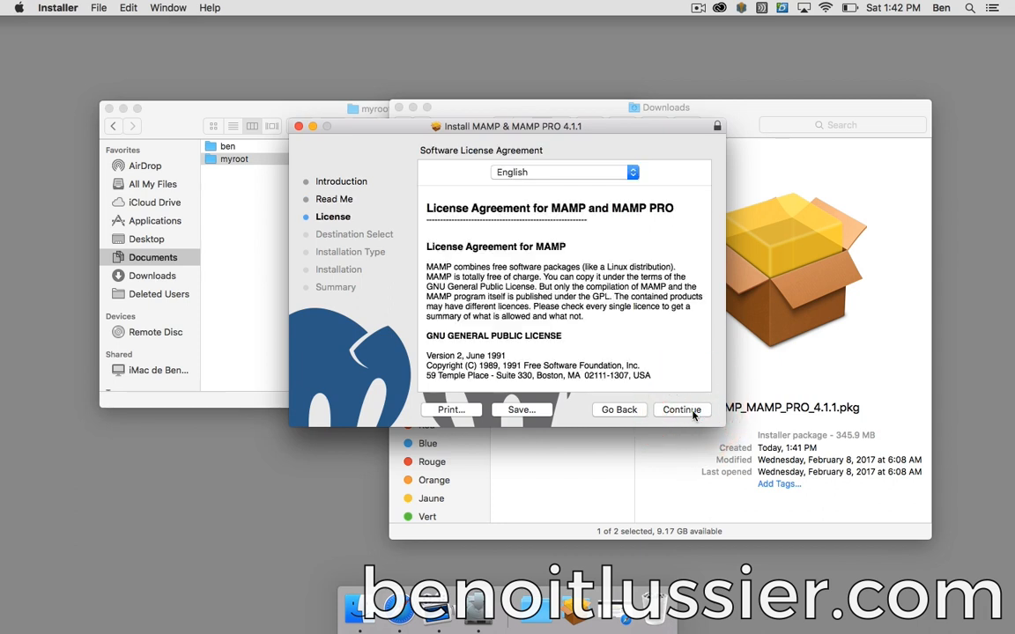
click(692, 412)
click(650, 240)
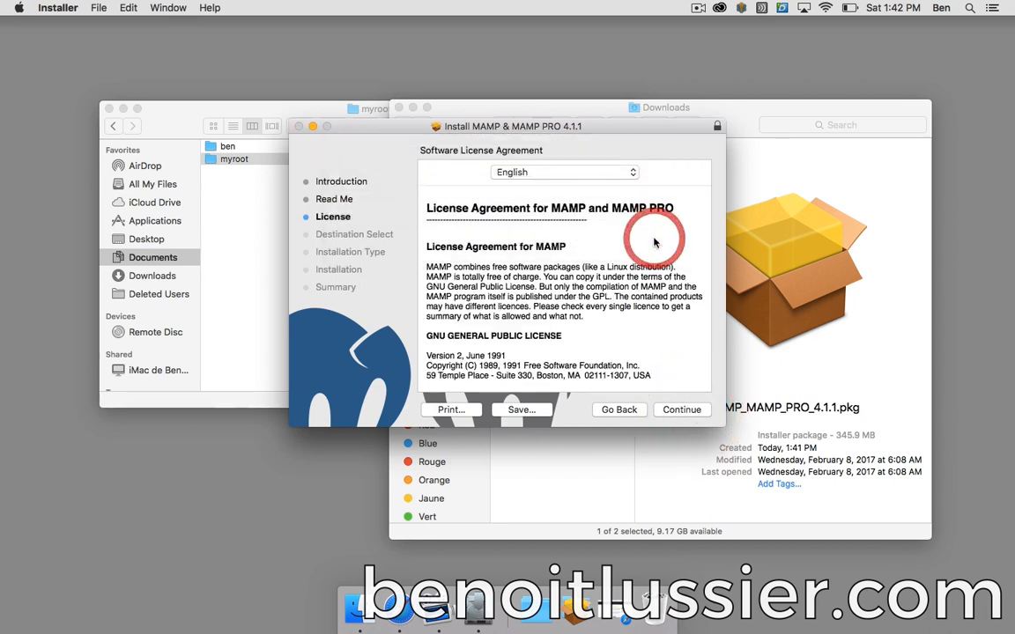
click(678, 409)
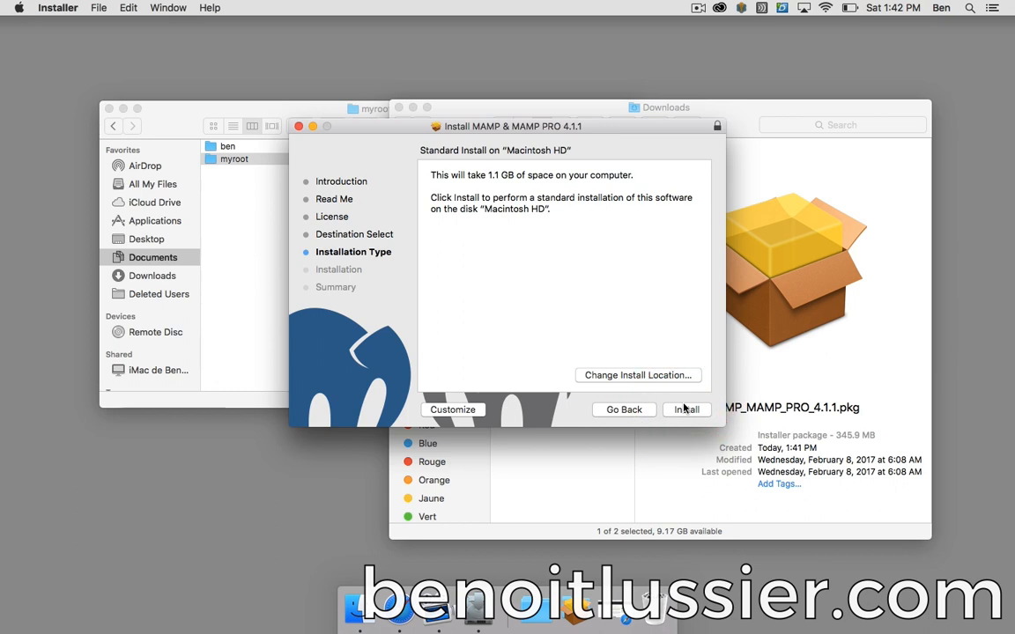
click(685, 407)
text(****)
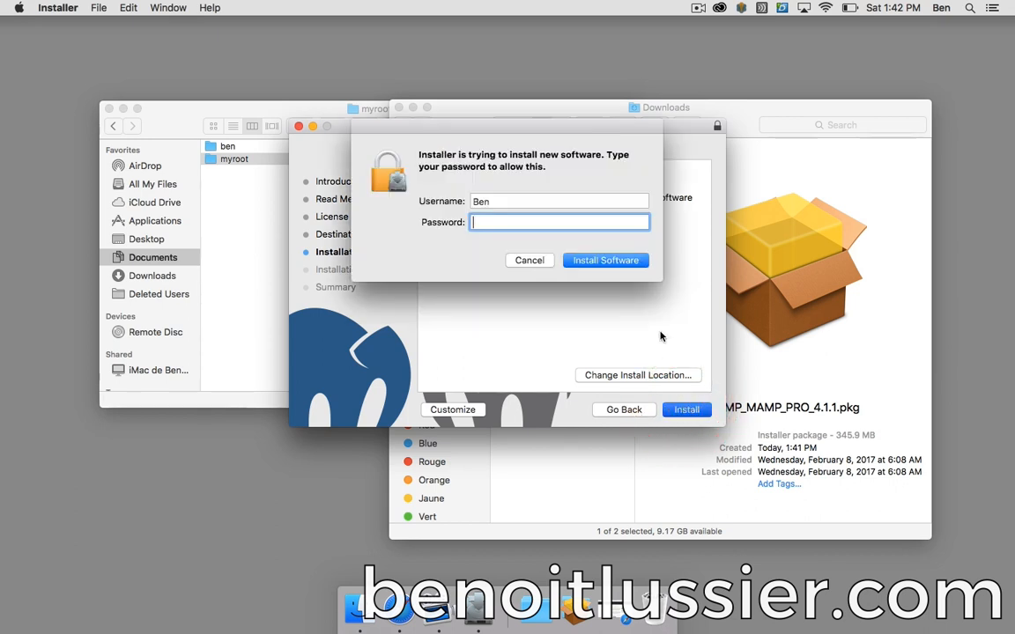
key(Return)
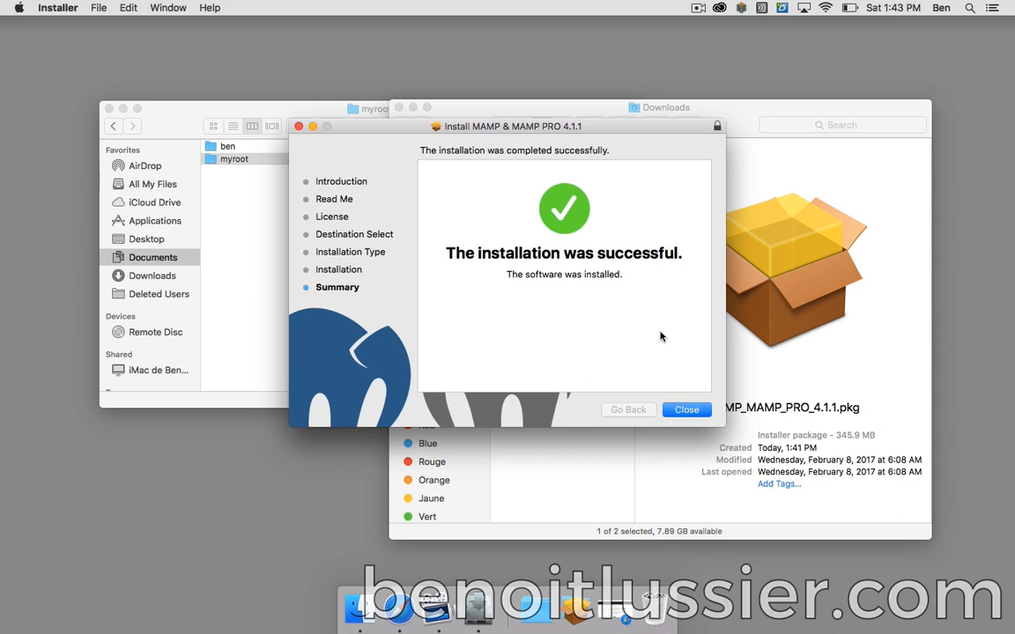
click(685, 410)
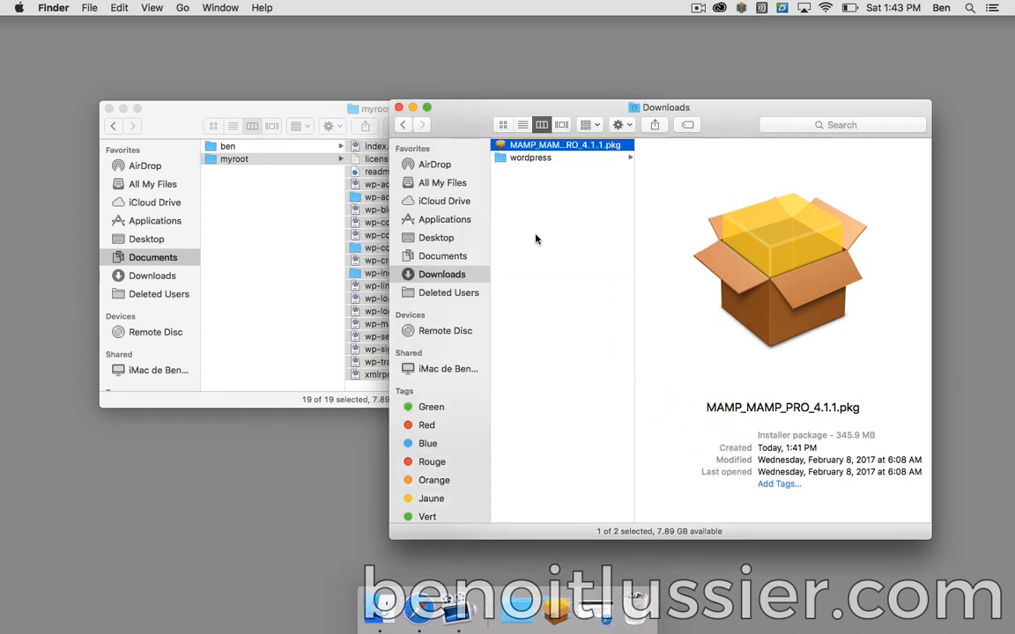
- Close the Downloads window, launch MAMP from Launchpad, and open its Preferences
key(super+w)
key(super+w)
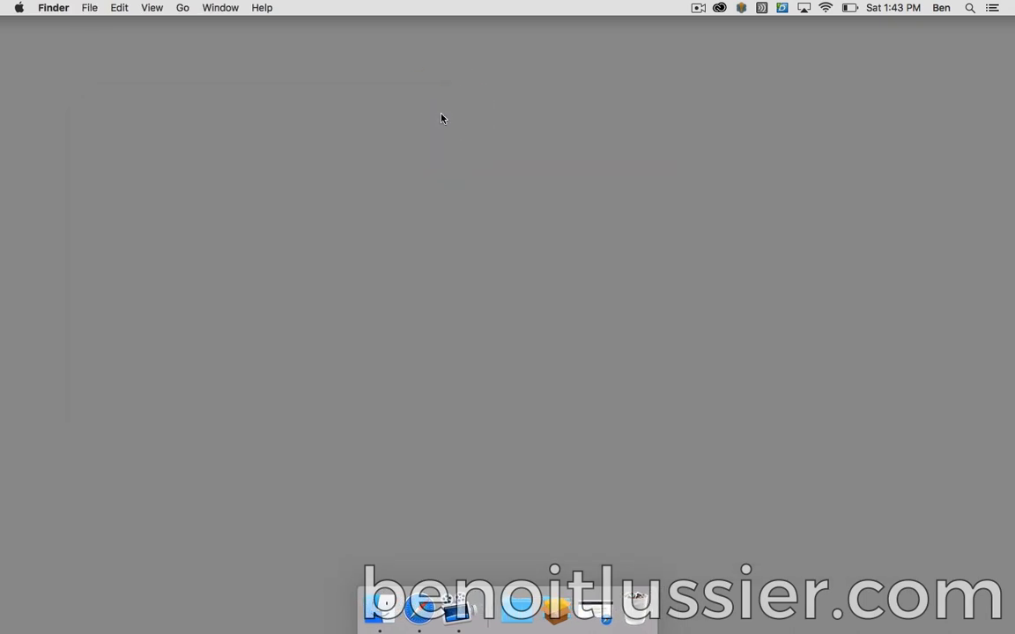
key(F4)
click(881, 460)
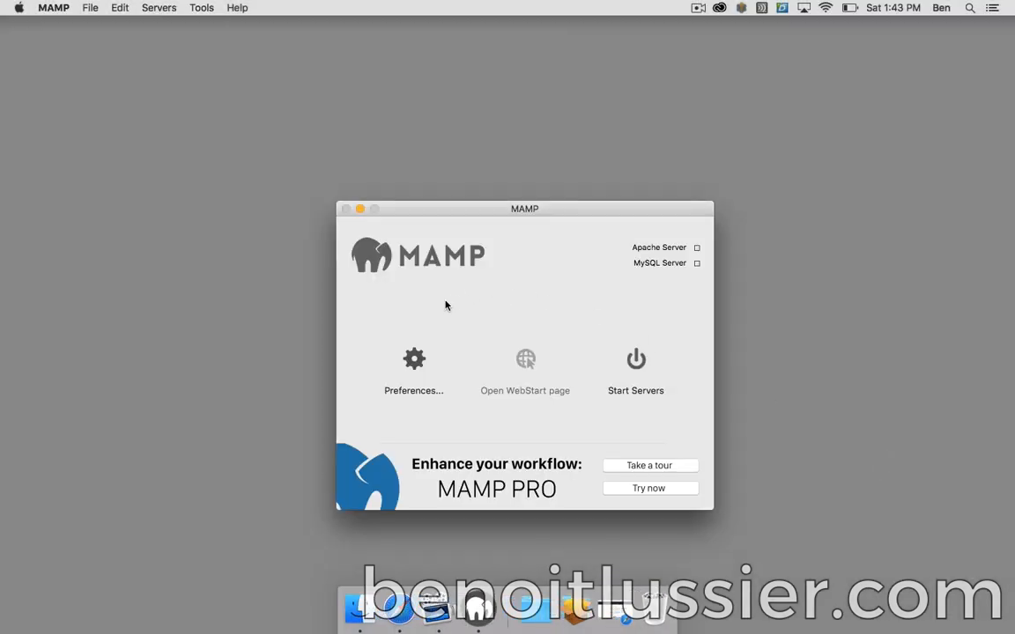
click(413, 358)
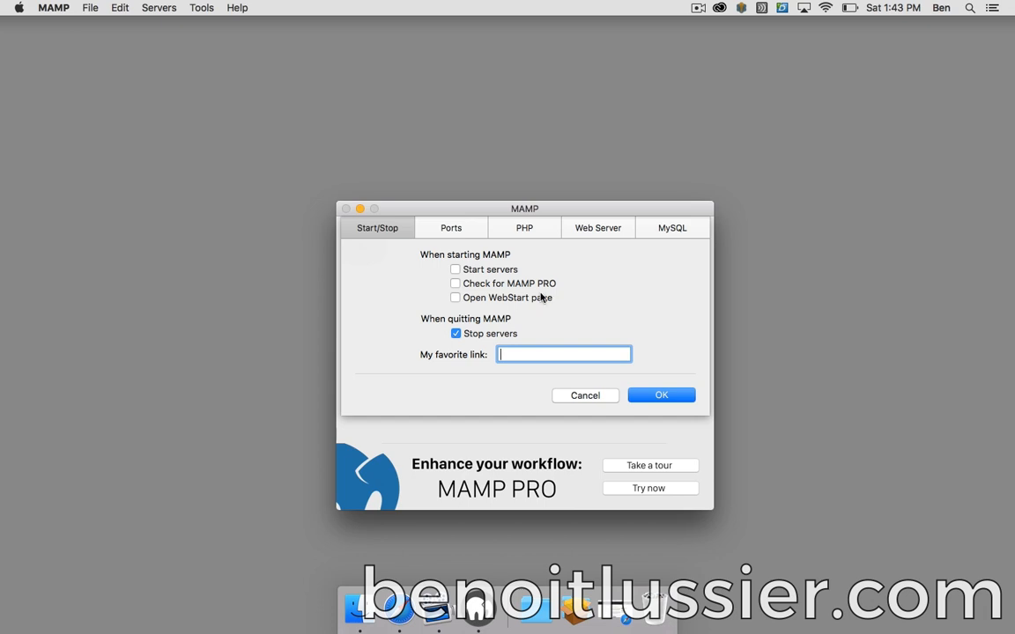
- Set Apache to port 80, MySQL to 3306 and Nginx to 7888 in MAMP's Ports settings
click(445, 228)
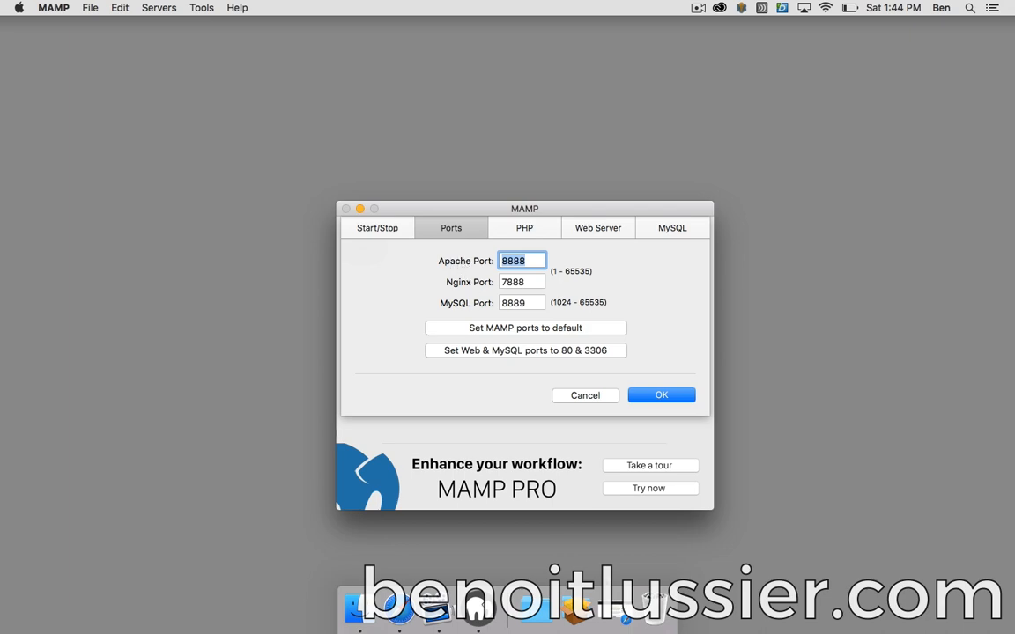
click(617, 607)
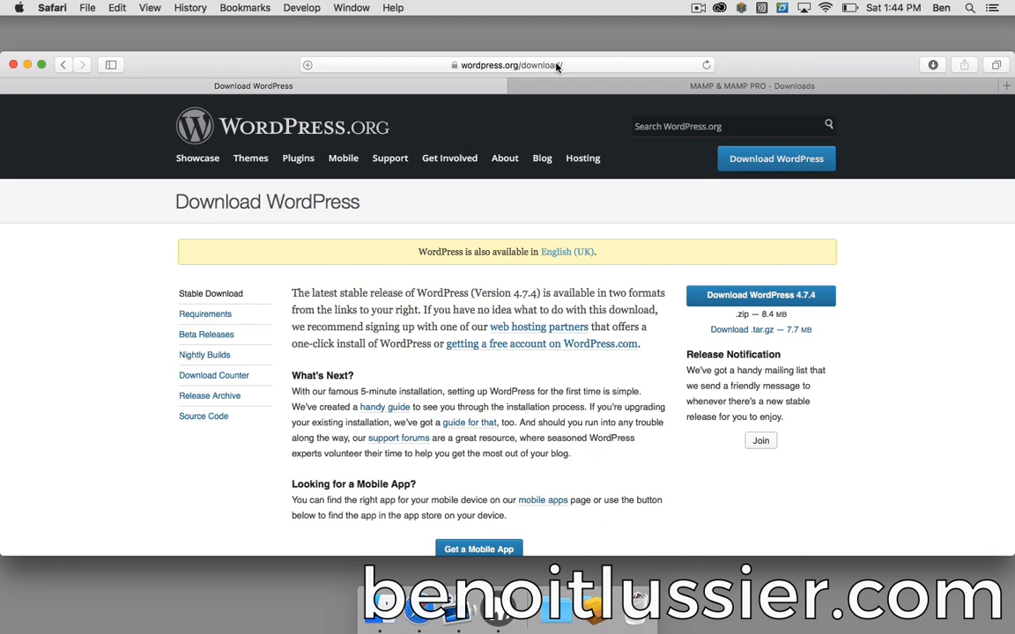
click(494, 617)
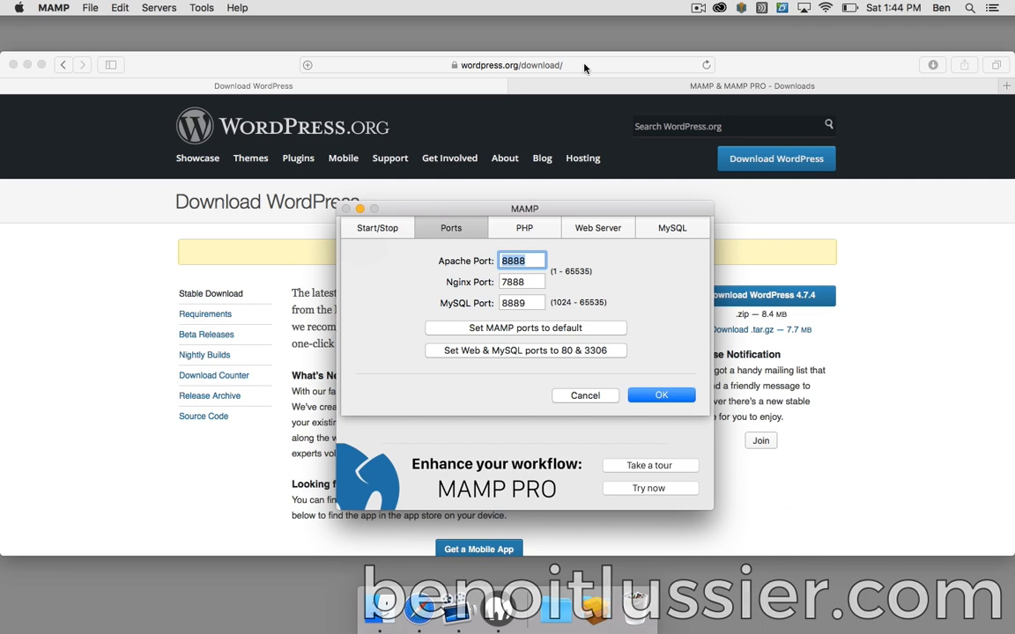
click(511, 351)
key(Tab)
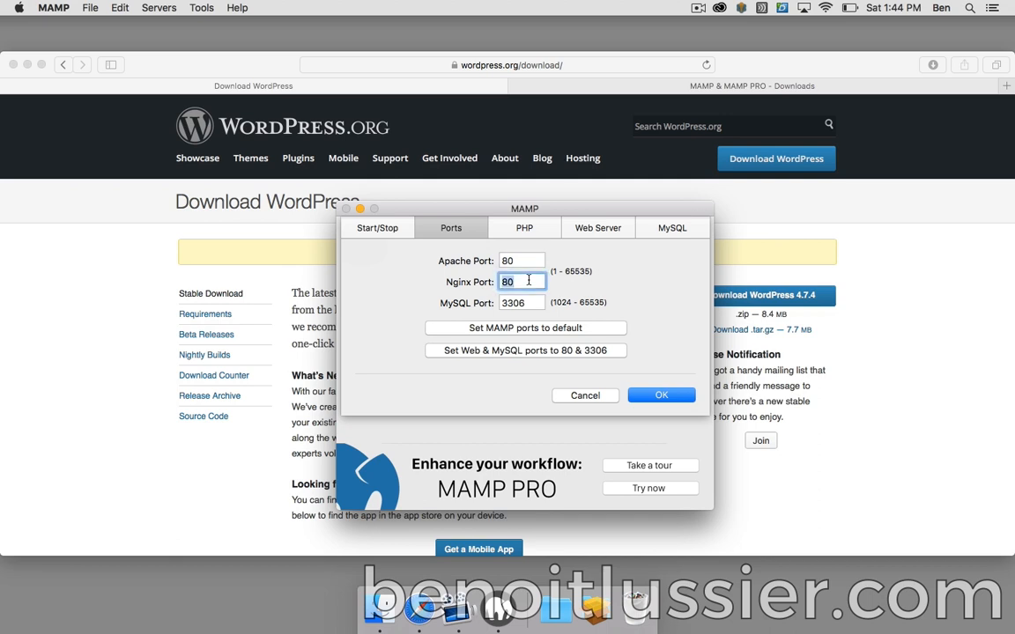
text(7888)
- Select 7.0.15 as the standard PHP version in MAMP's PHP settings
click(540, 229)
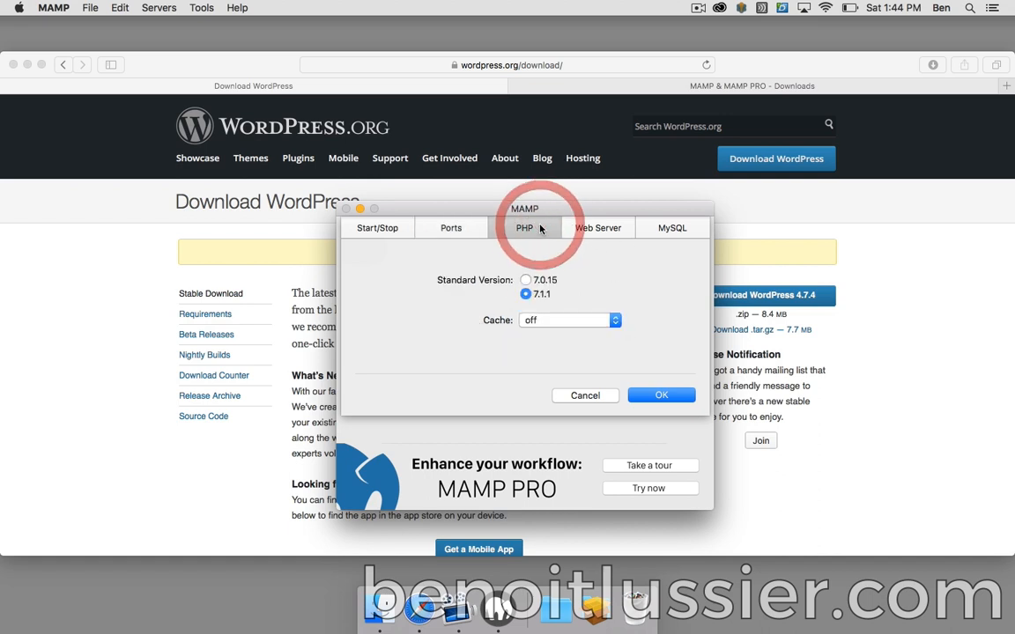
click(524, 281)
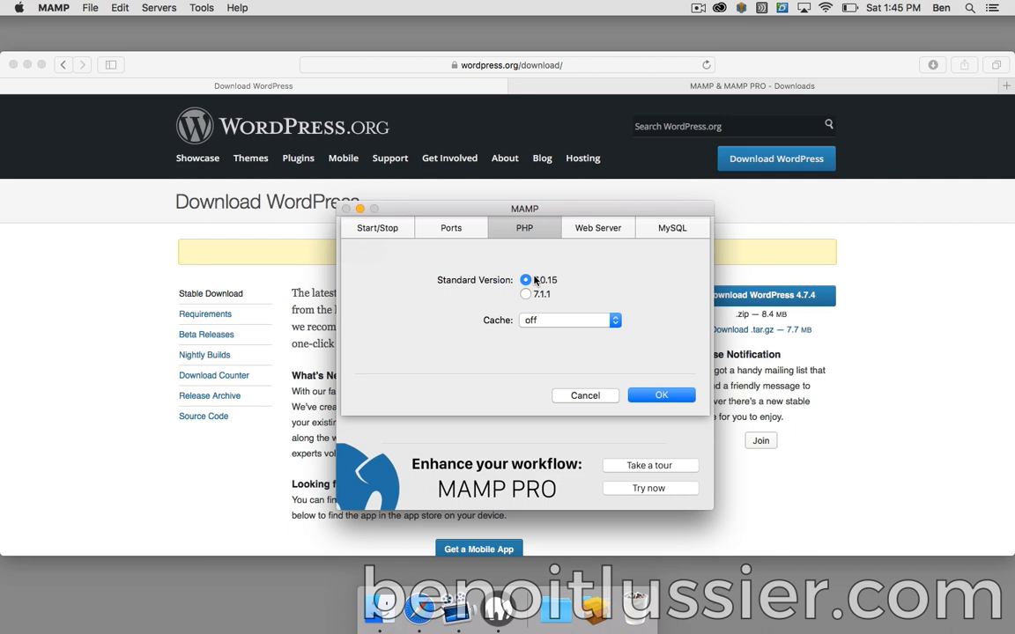
- Point the Apache document root to Documents > myroot and save the preferences with OK
click(601, 229)
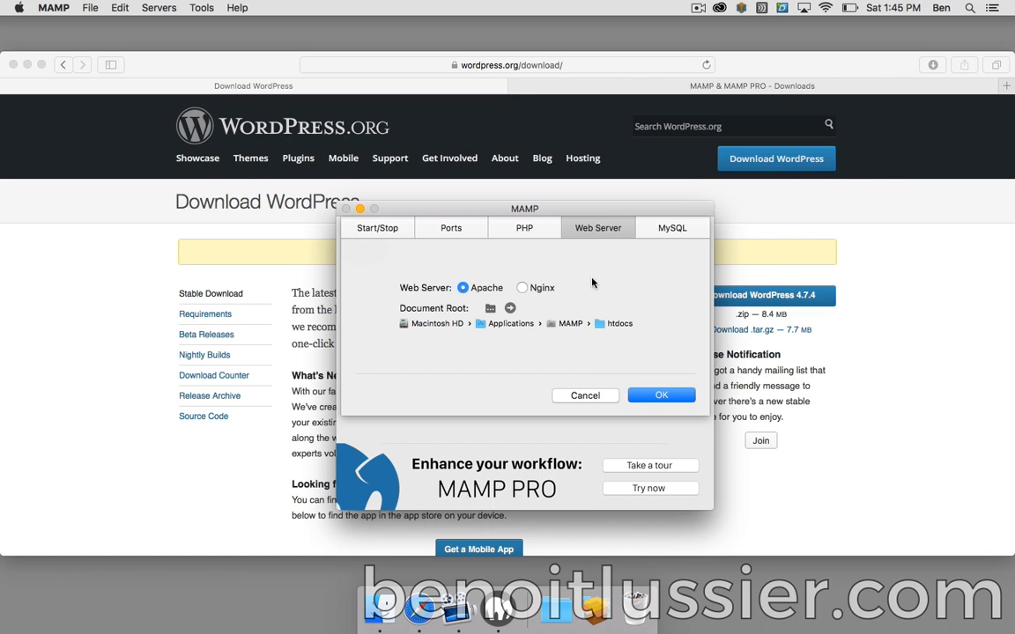
click(491, 309)
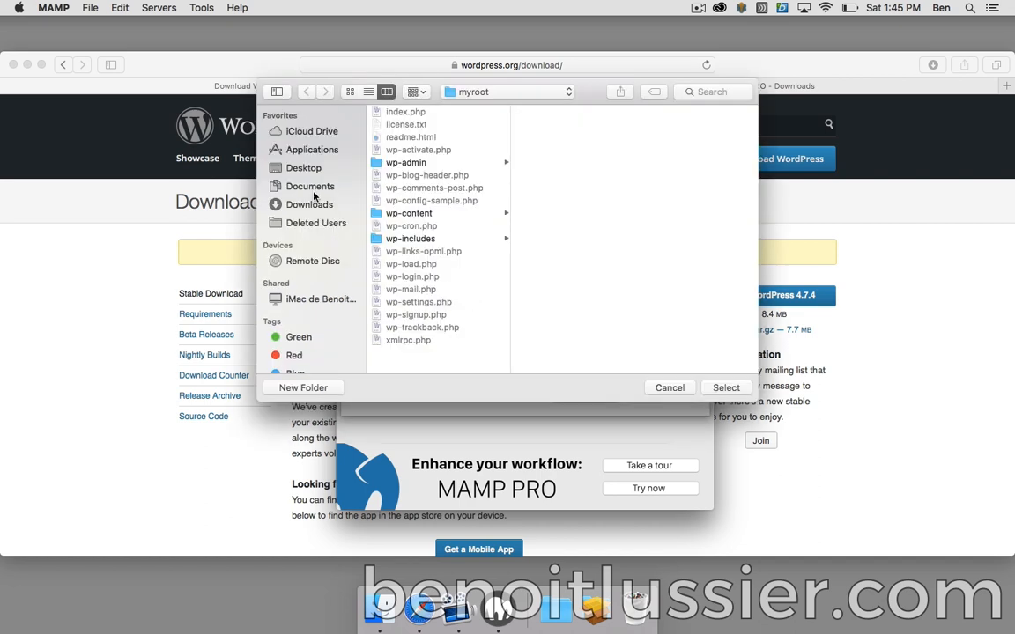
click(310, 186)
click(387, 124)
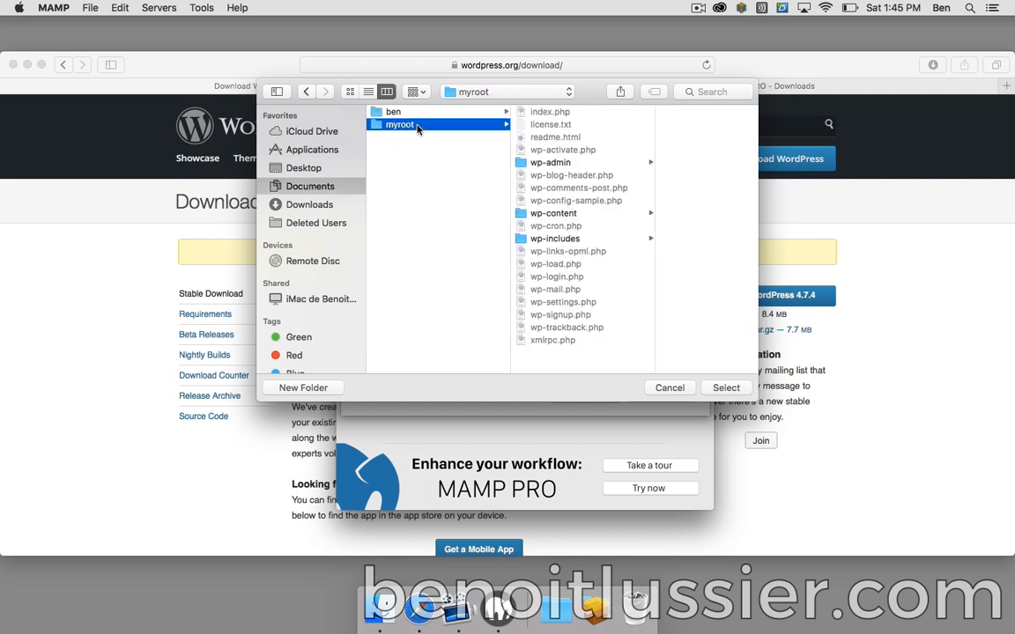
click(730, 388)
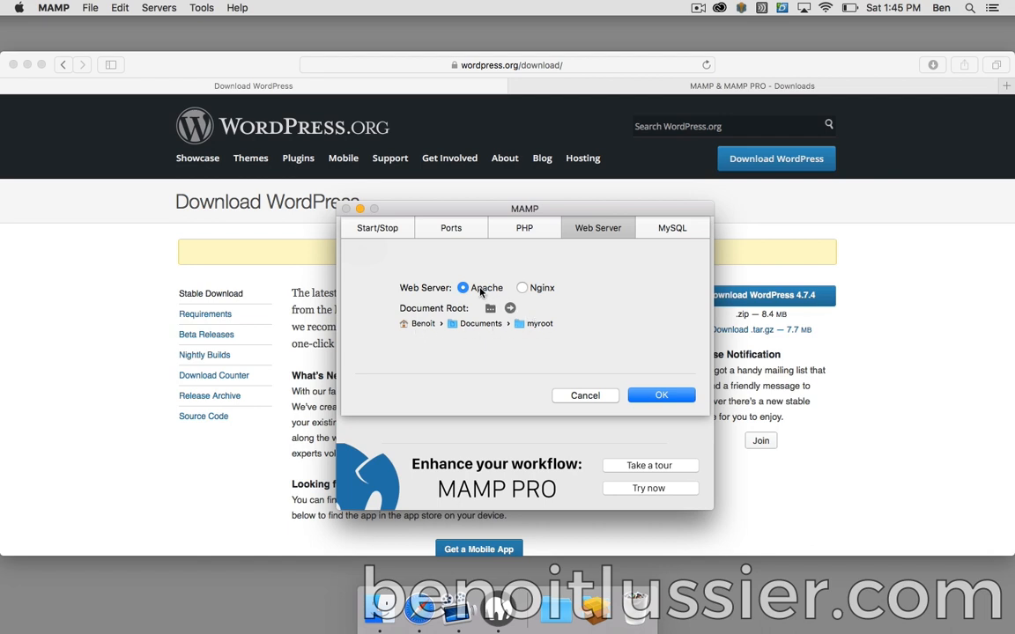
click(665, 395)
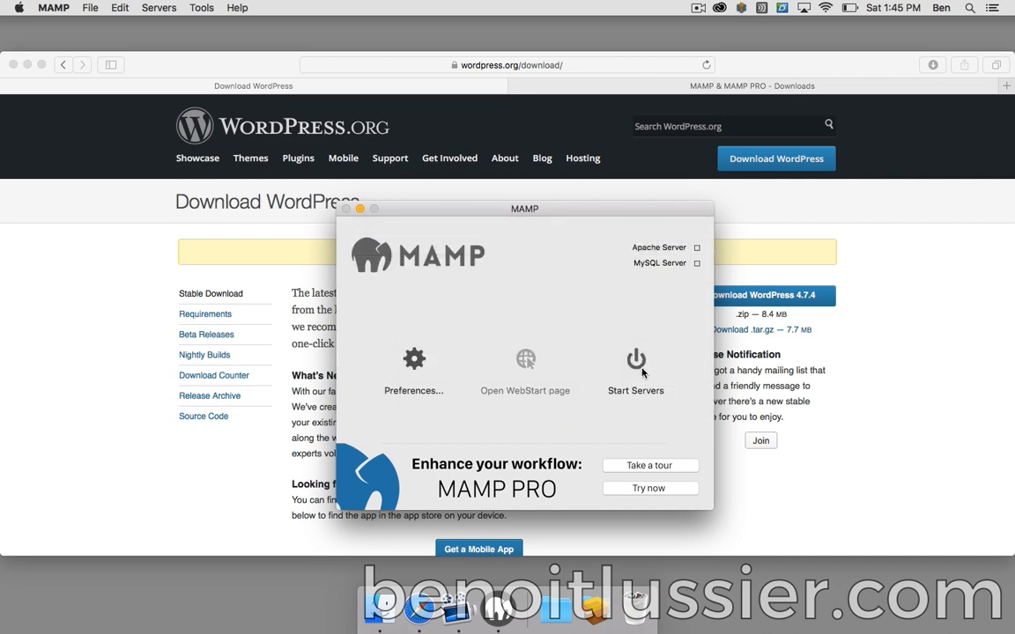
- Start Apache and MySQL with the admin password, then open the localhost WebStart page
click(636, 364)
text(******)
key(Return)
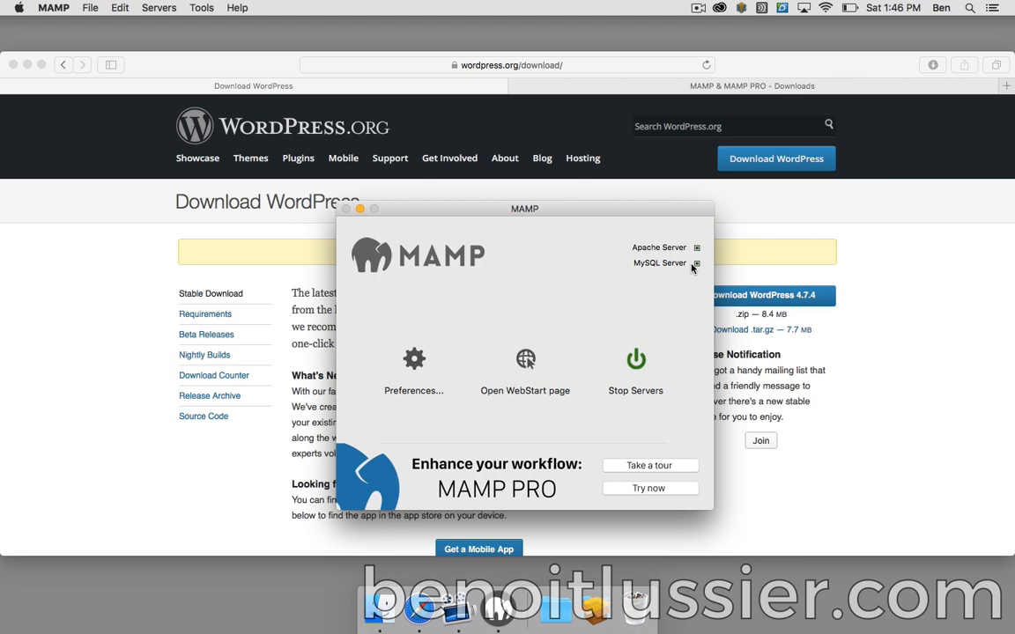
click(524, 360)
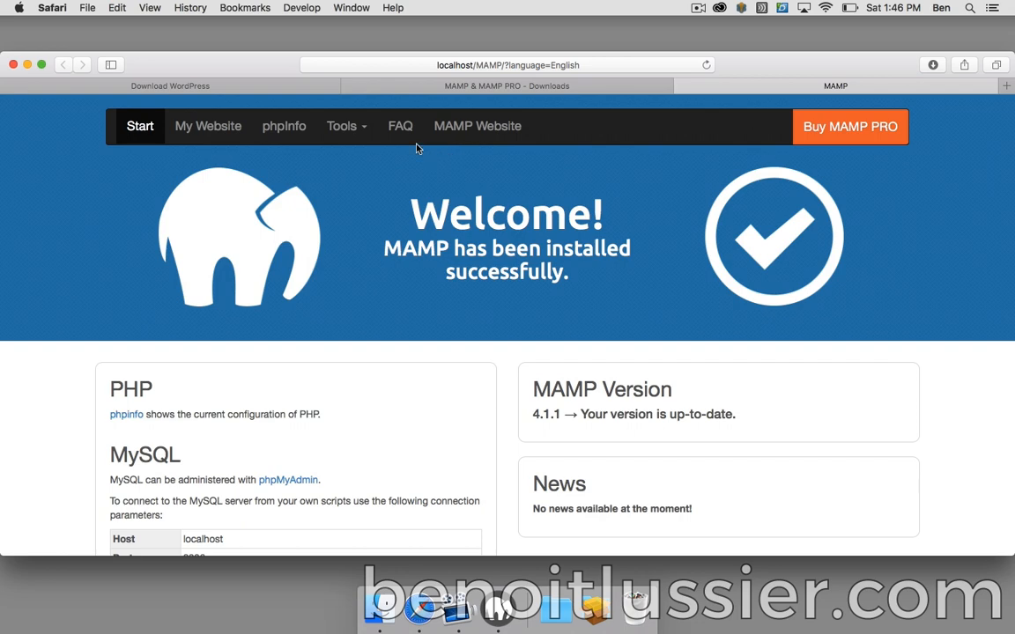
- Create an empty database named myrootdb in MAMP's phpMyAdmin, open it, then return to the MAMP start page
click(346, 127)
click(356, 160)
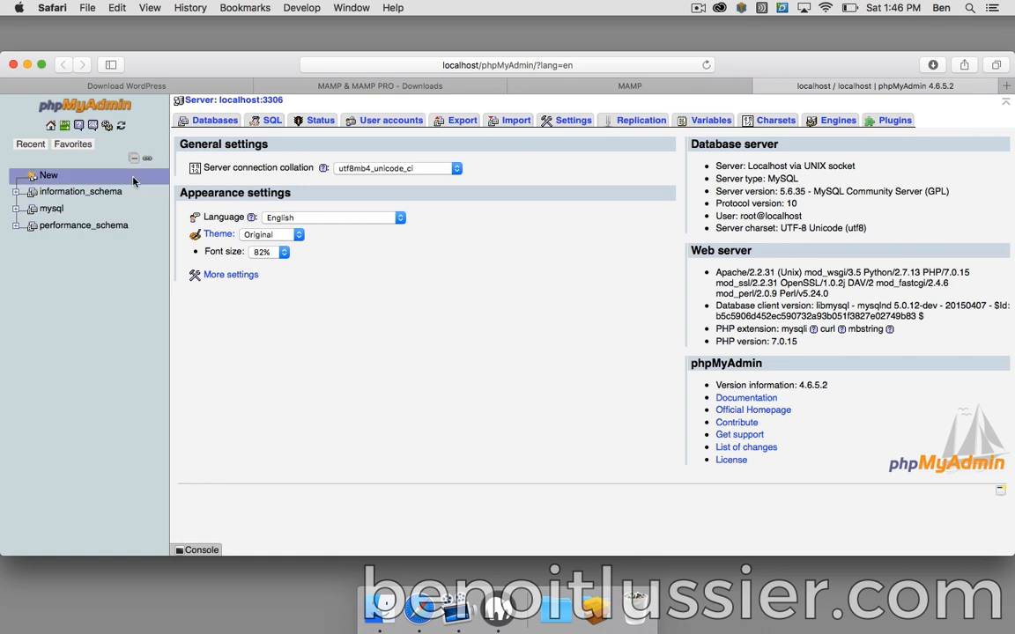
click(49, 177)
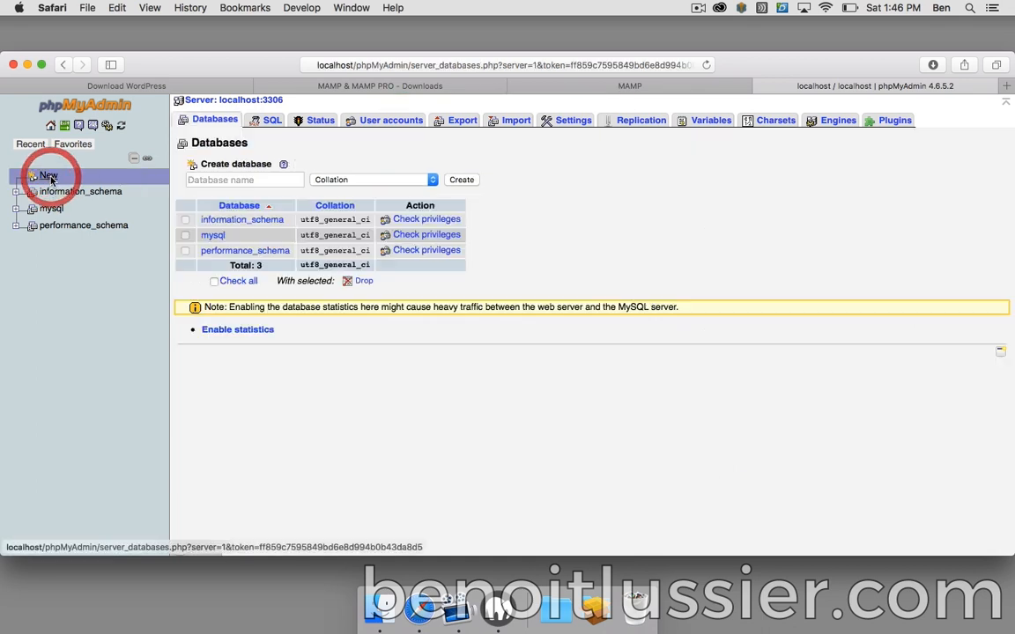
click(236, 181)
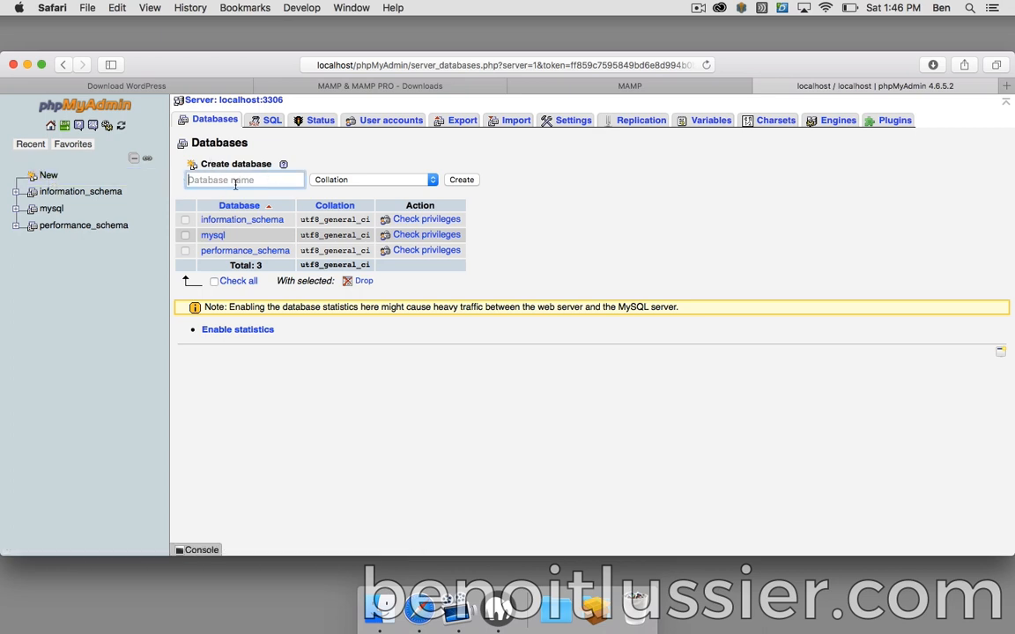
text(myrootdb)
click(461, 181)
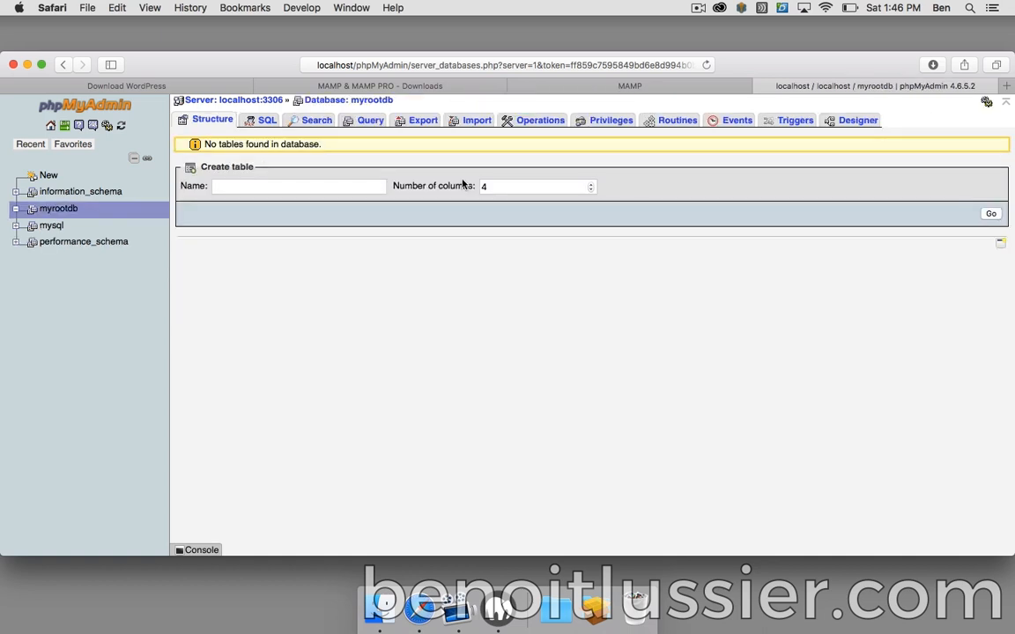
click(56, 208)
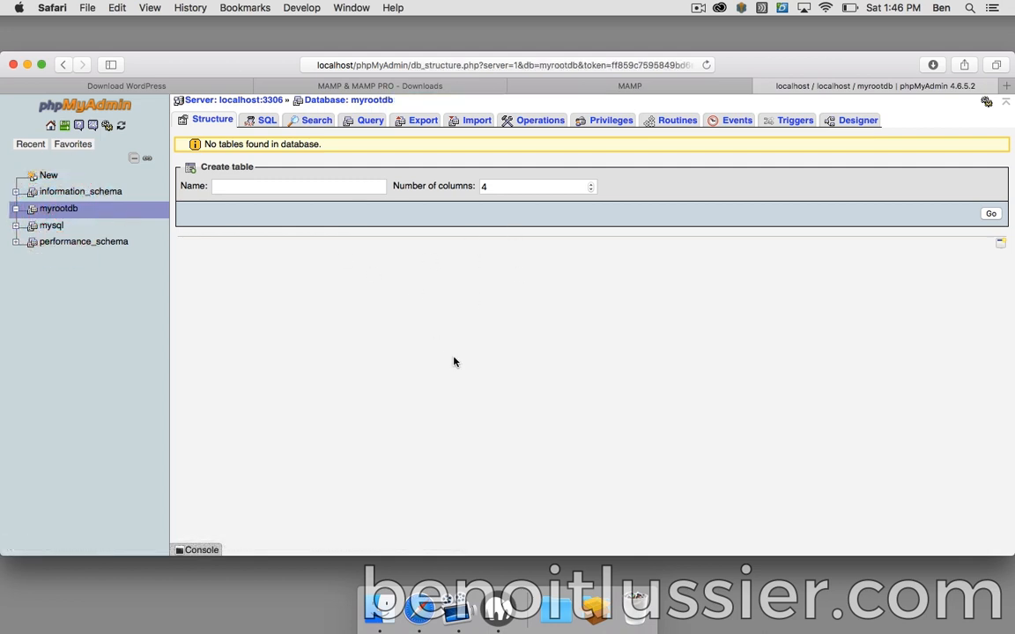
click(649, 90)
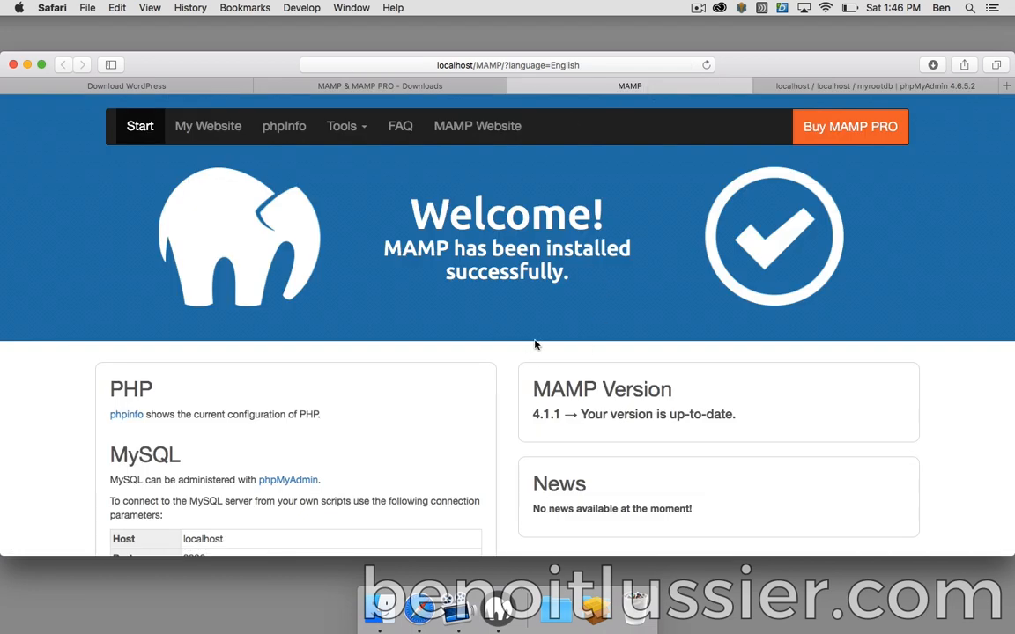
- Launch WordPress setup from My Website, keeping English (United States), and continue to the database-details page
click(203, 129)
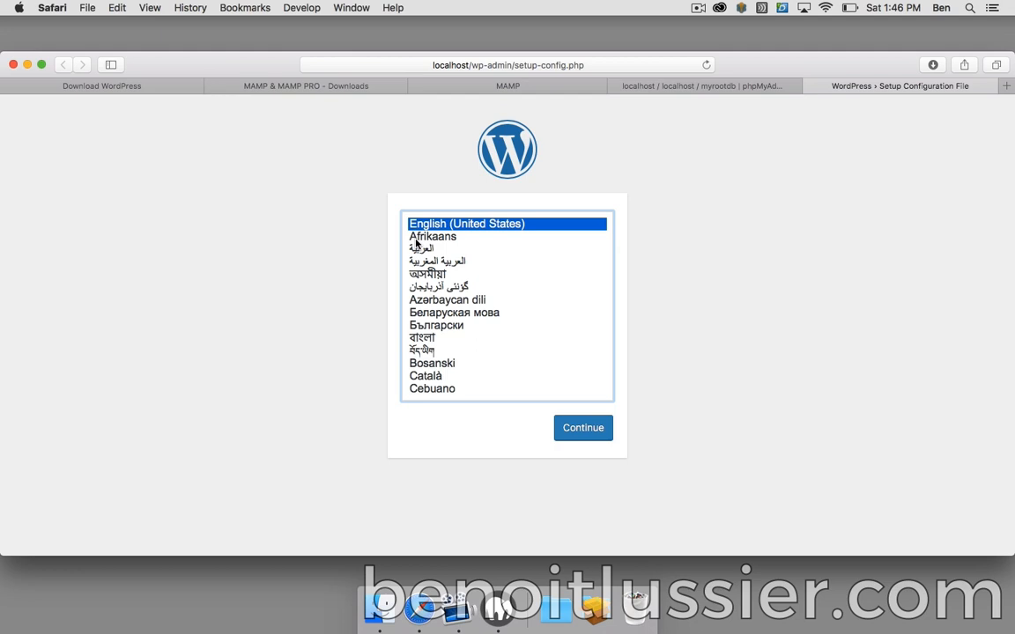
click(581, 429)
click(299, 491)
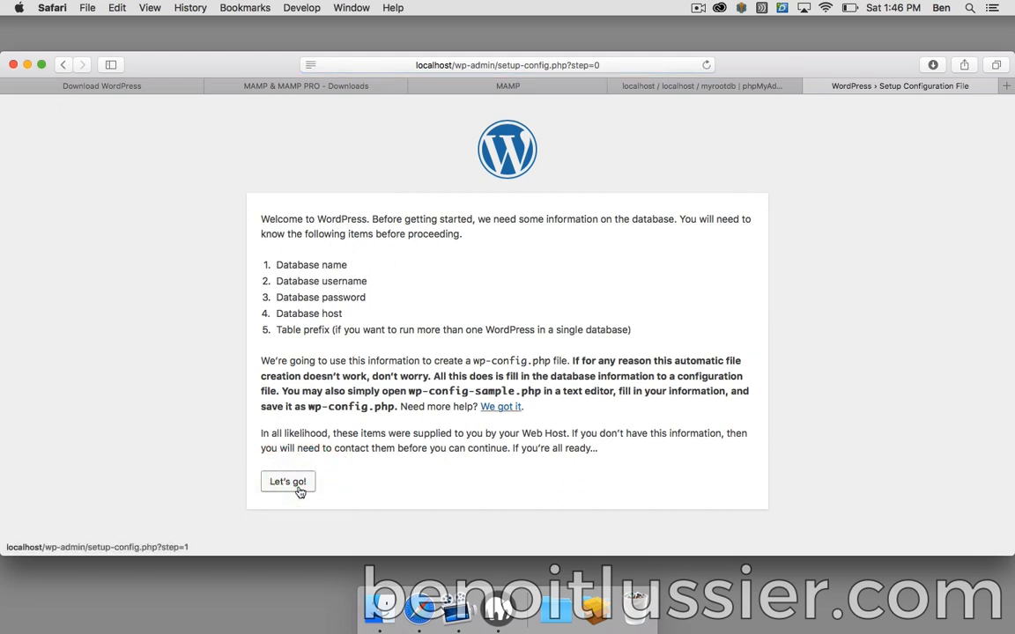
click(299, 490)
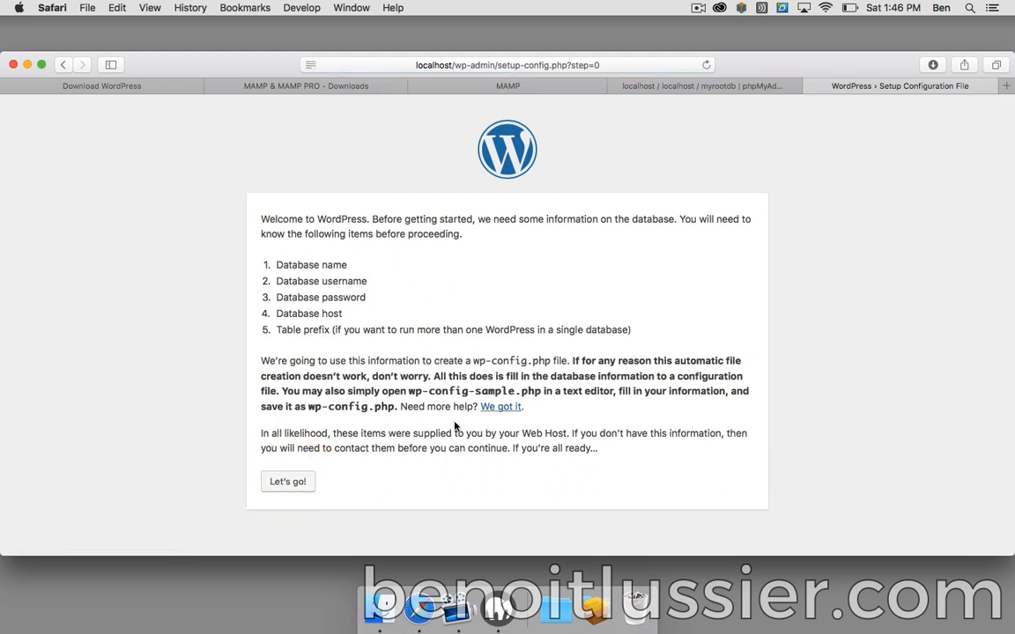
- Submit database name myrootdb, user root and the MySQL password as WordPress's connection details
click(289, 481)
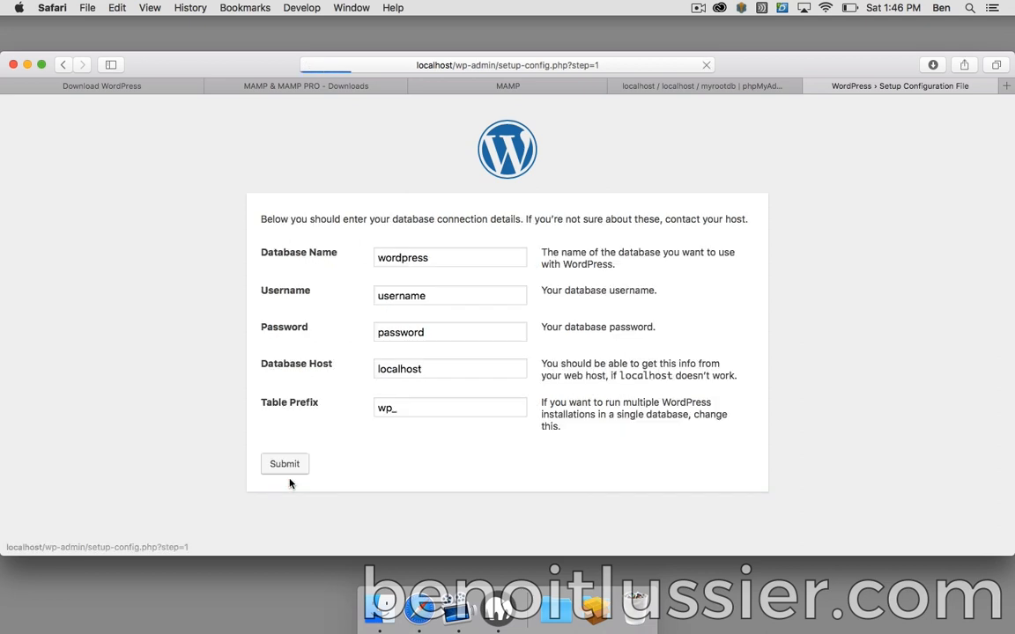
double_click(451, 259)
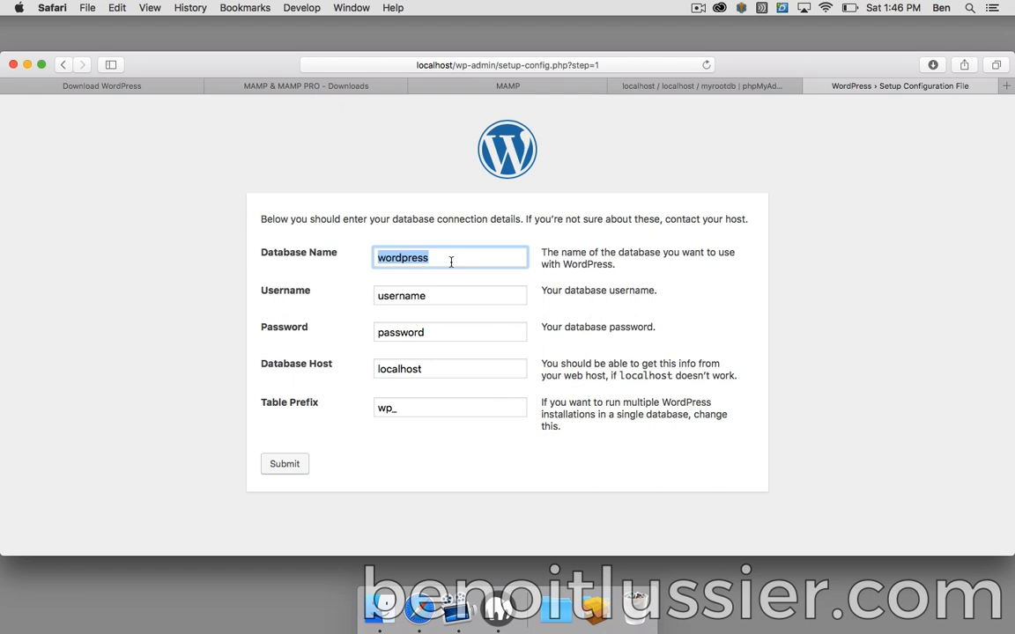
text(myrootdb)
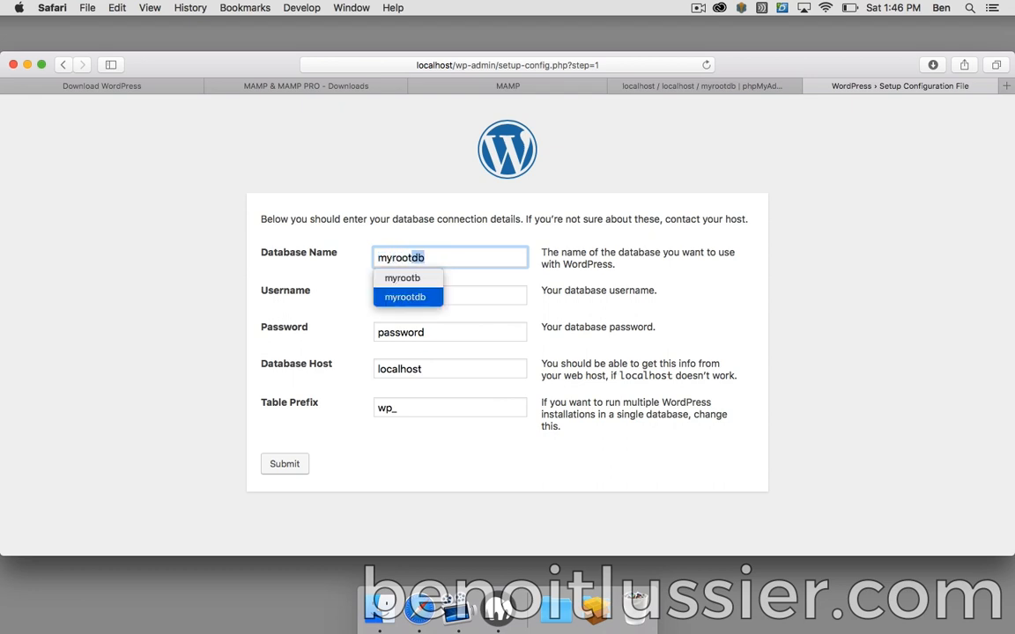
key(Return)
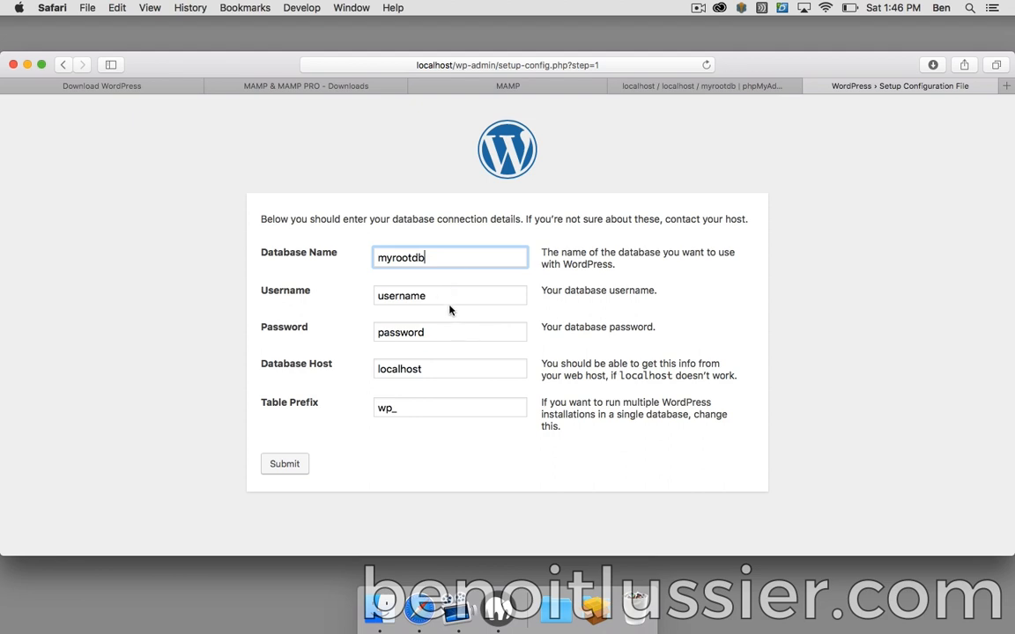
key(Tab)
text(root)
key(Tab)
text(root)
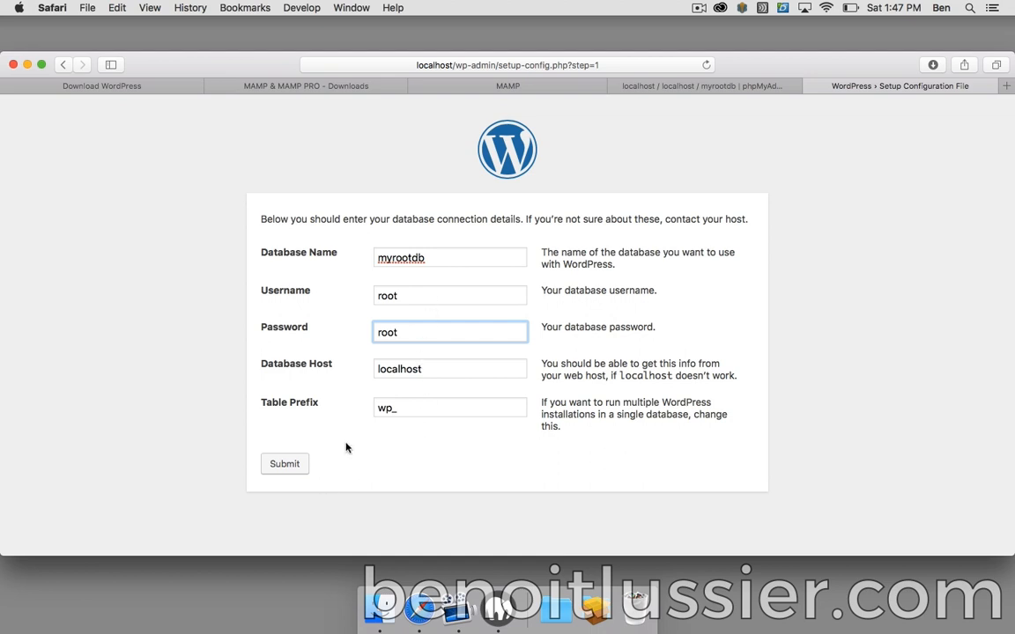
click(298, 467)
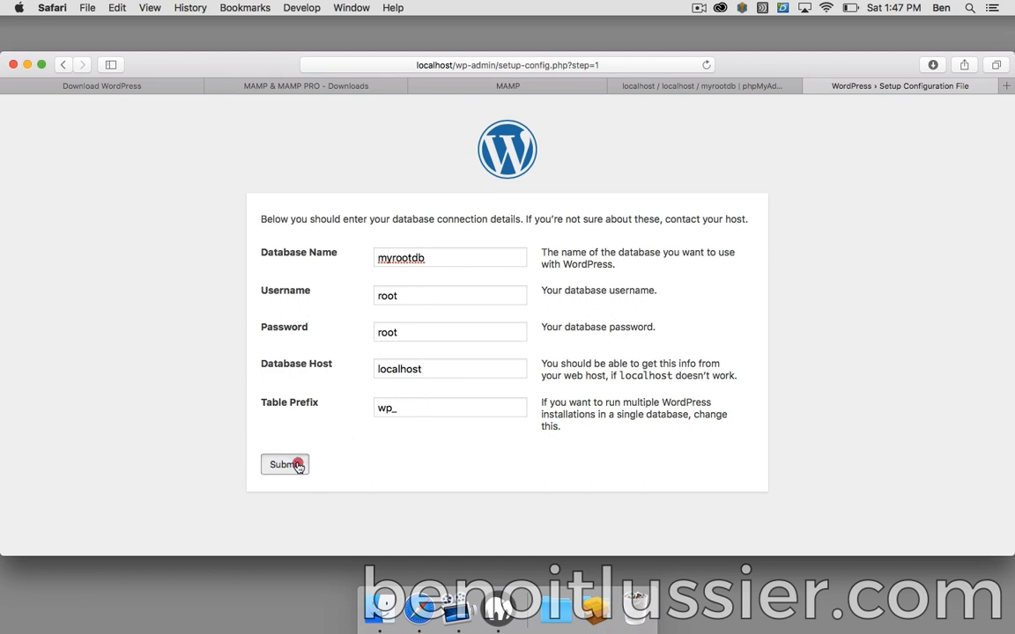
- Run the install and enter site title 'My site', an admin username and a password
click(316, 270)
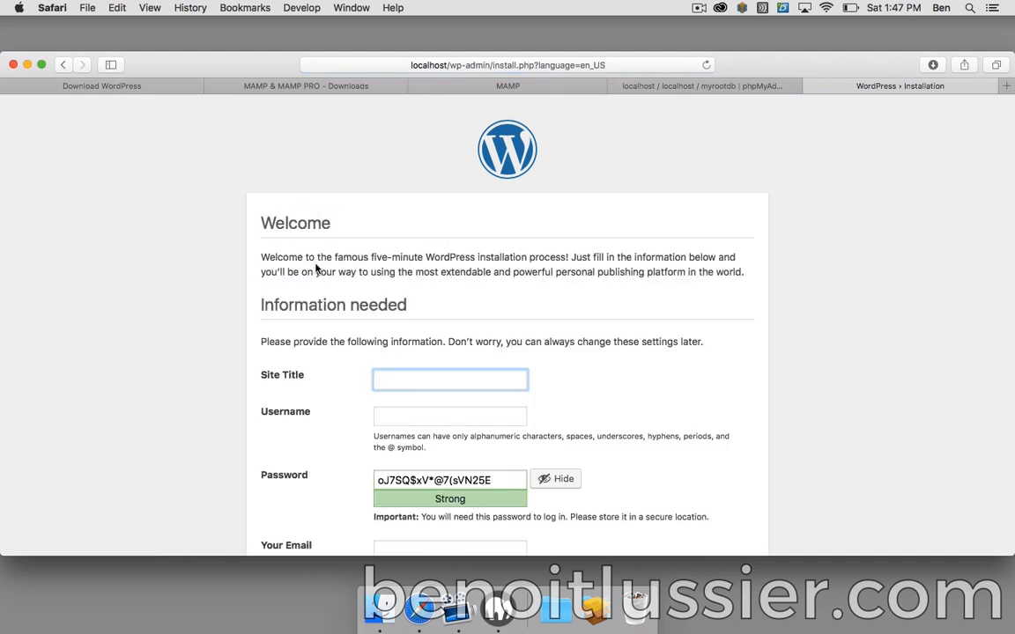
scroll(535, 293, down, 3)
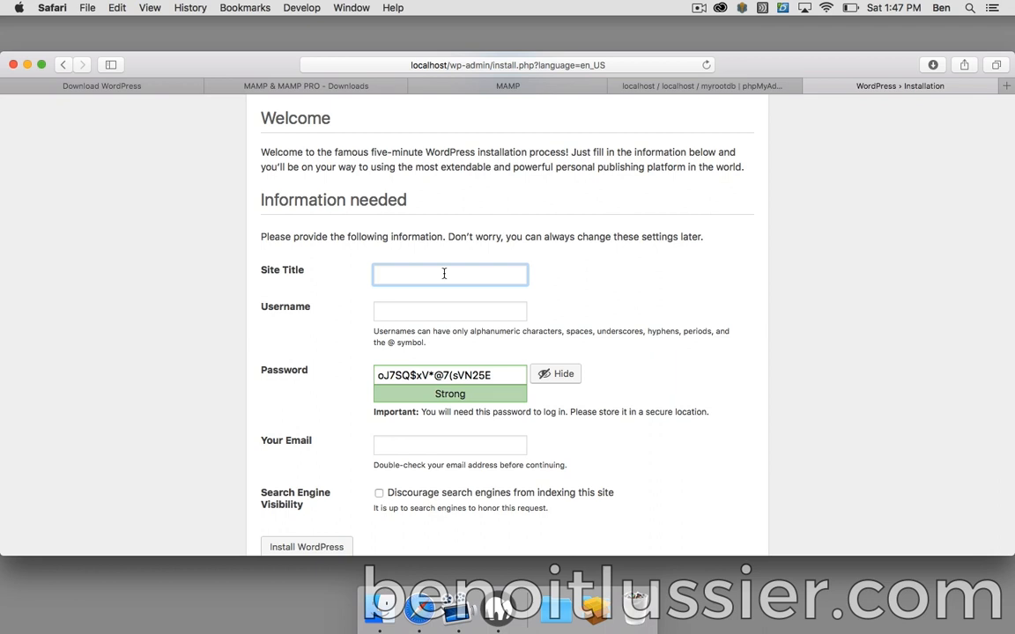
text(My site)
click(478, 312)
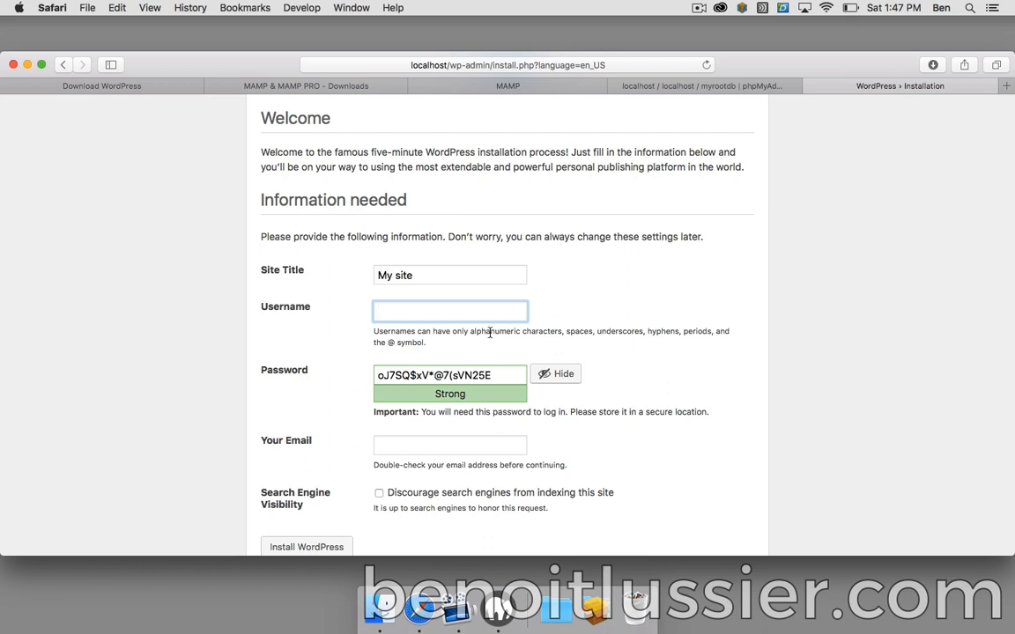
text(Ben)
key(Tab)
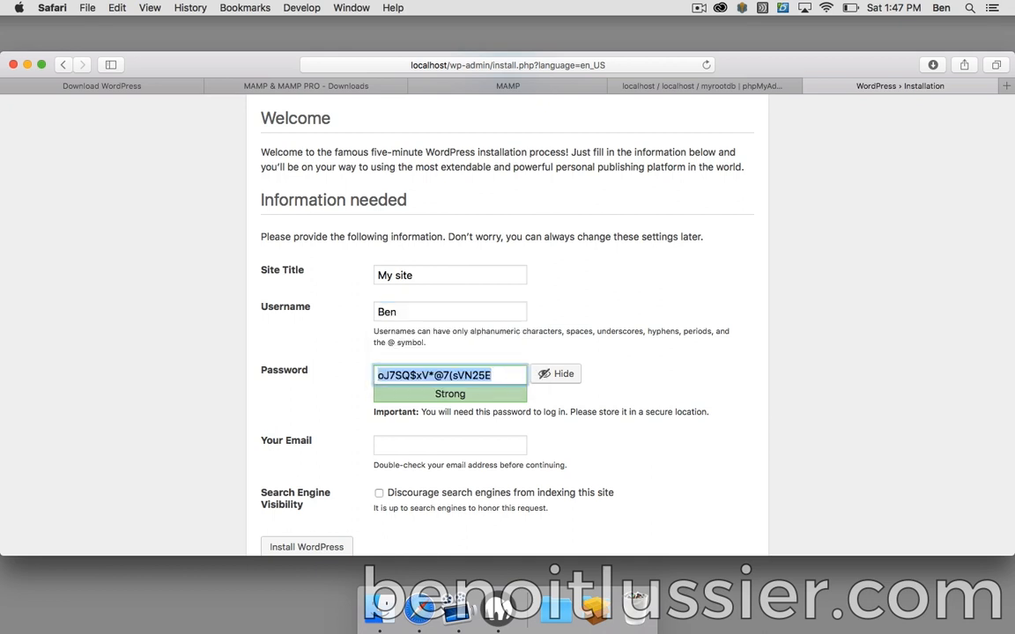
text(123456)
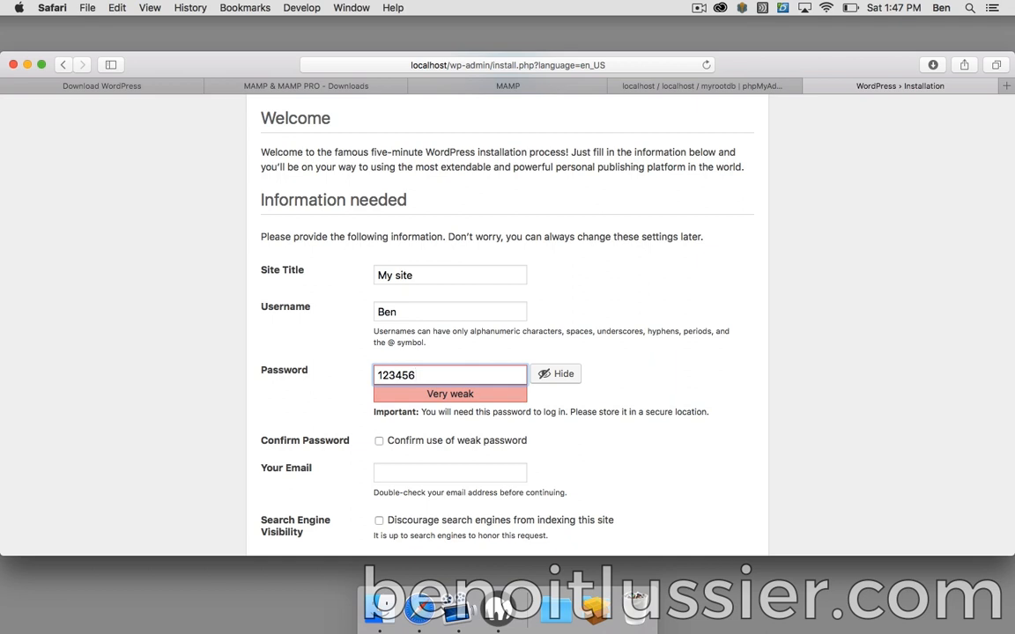
- Confirm use of the weak password, enter the admin e-mail address, and install WordPress
scroll(652, 356, down, 2)
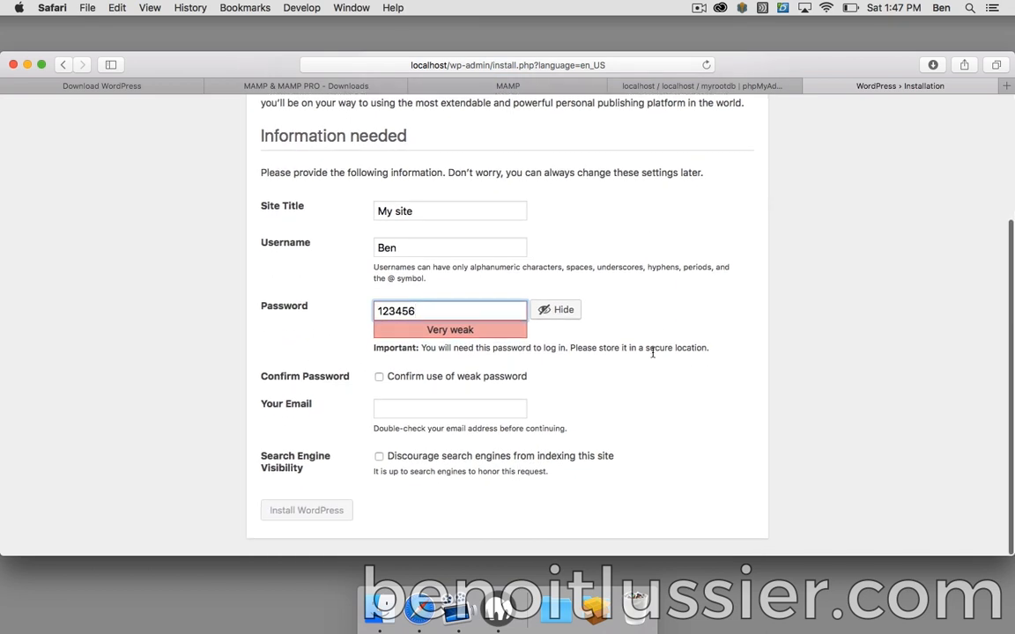
click(379, 377)
click(414, 408)
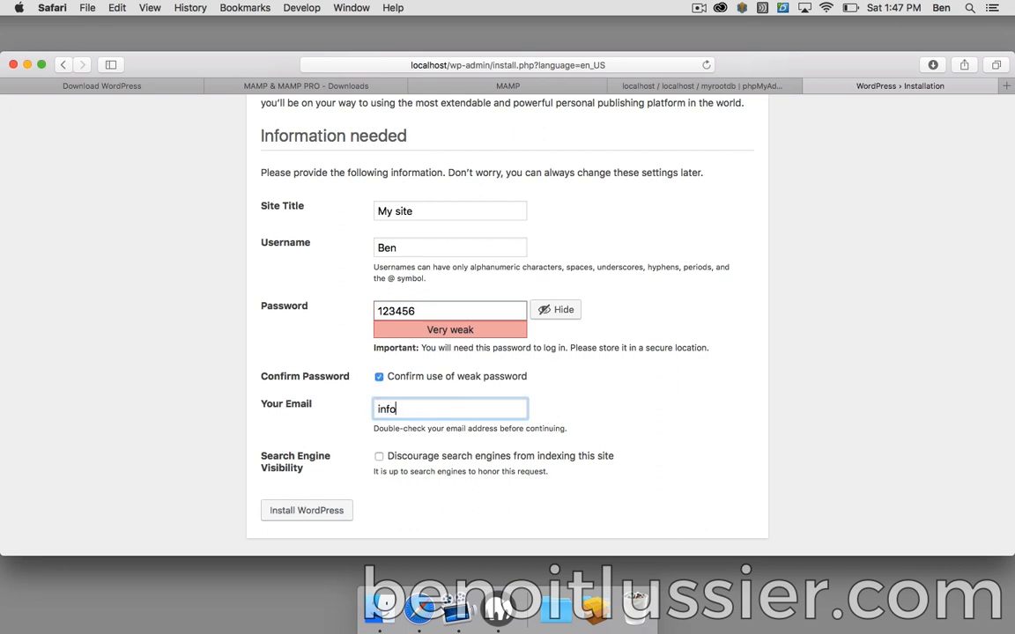
click(618, 415)
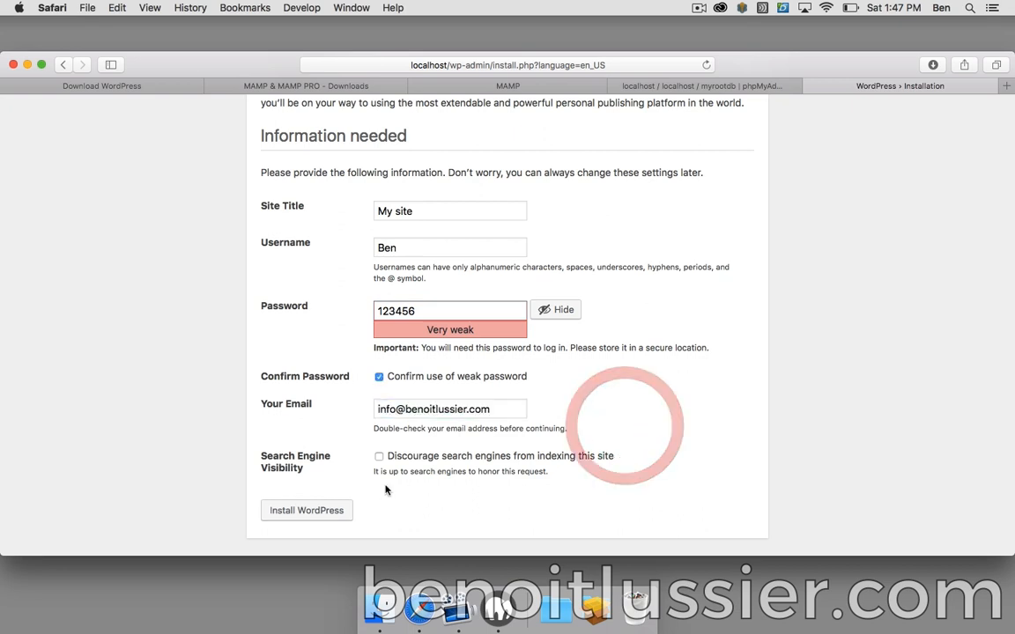
click(326, 508)
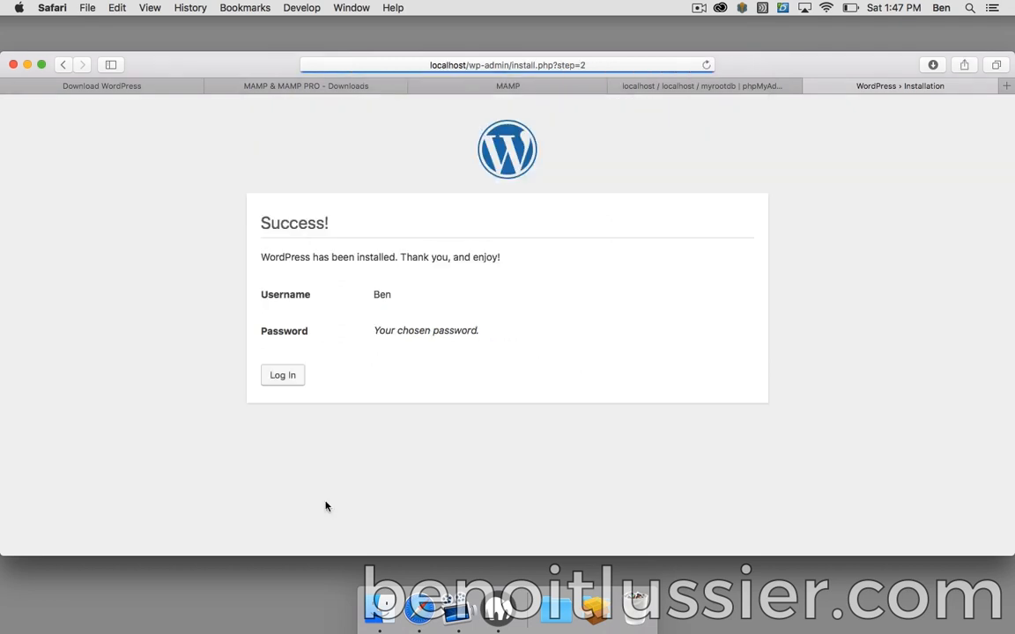
- Log in with the new admin username and password, declining Safari's offer to save it
click(283, 378)
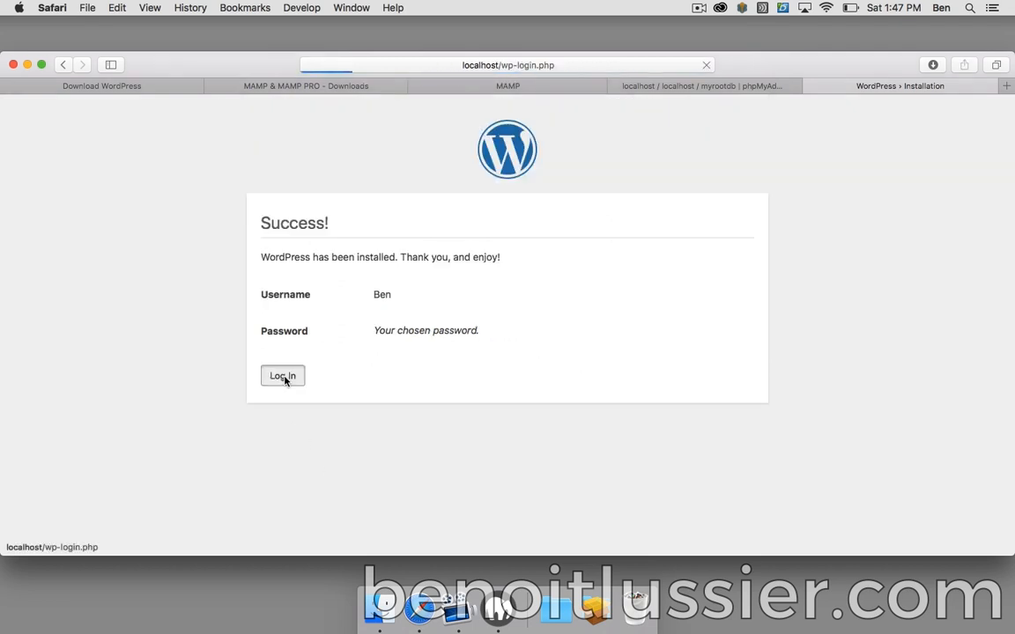
text(Ben)
key(Tab)
text(******)
click(592, 389)
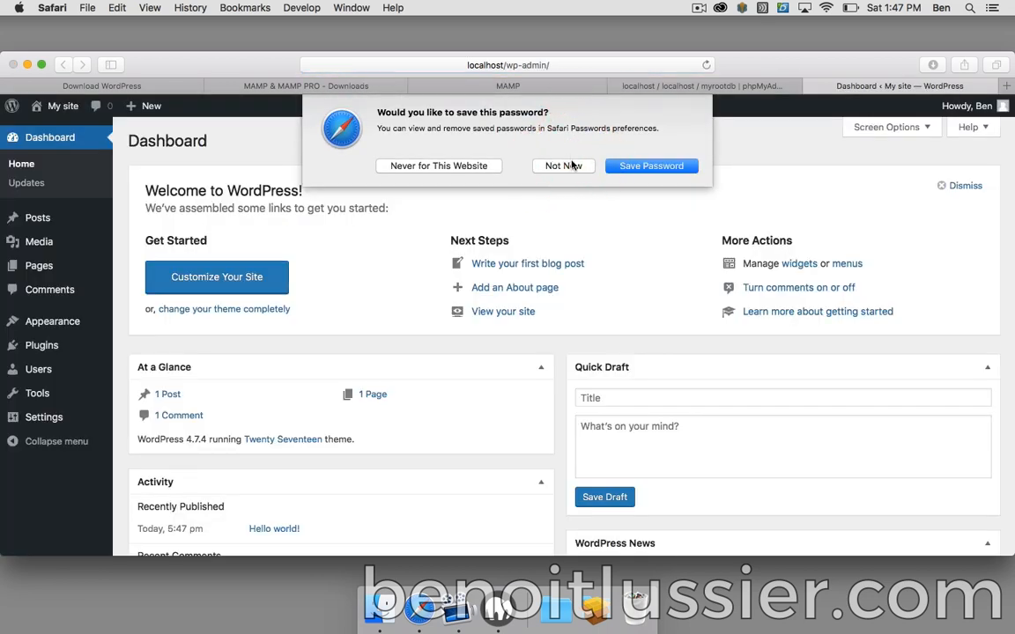
click(569, 165)
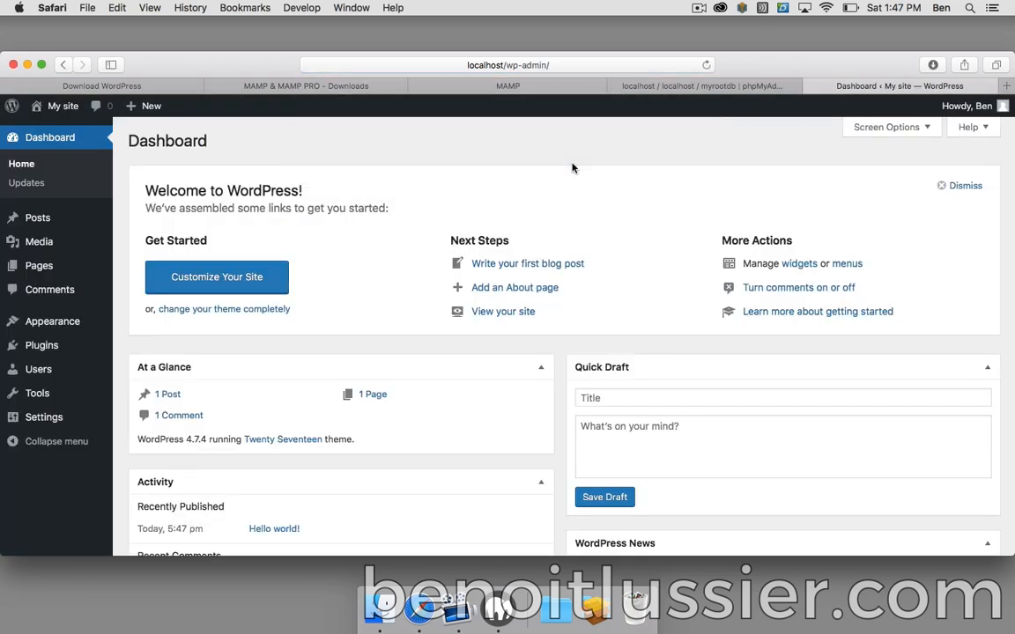
- View the My site front page from the admin bar, then go back to the Dashboard
click(50, 108)
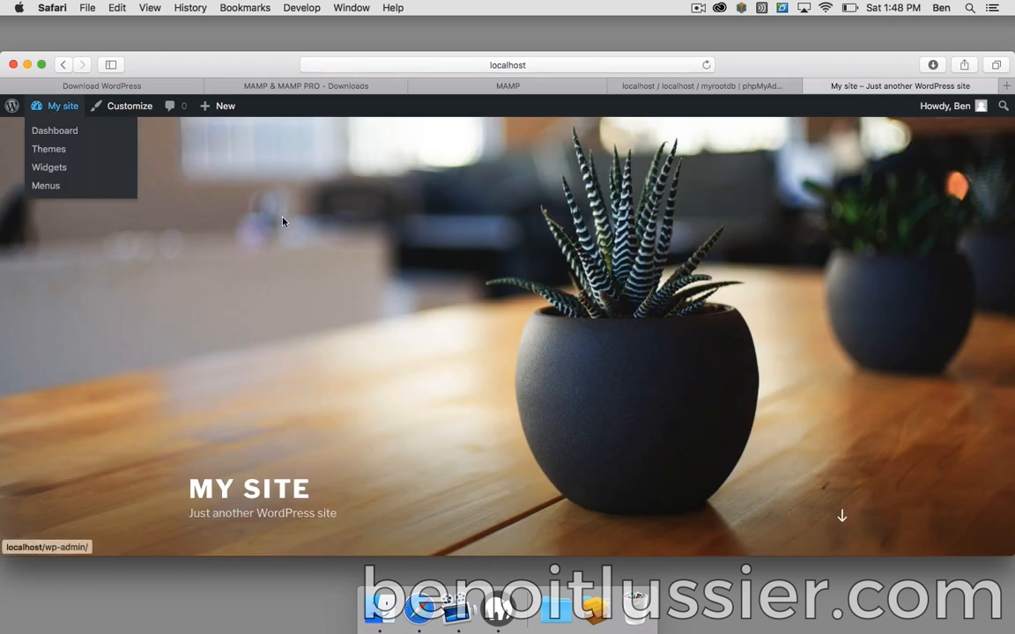
scroll(494, 234, down, 10)
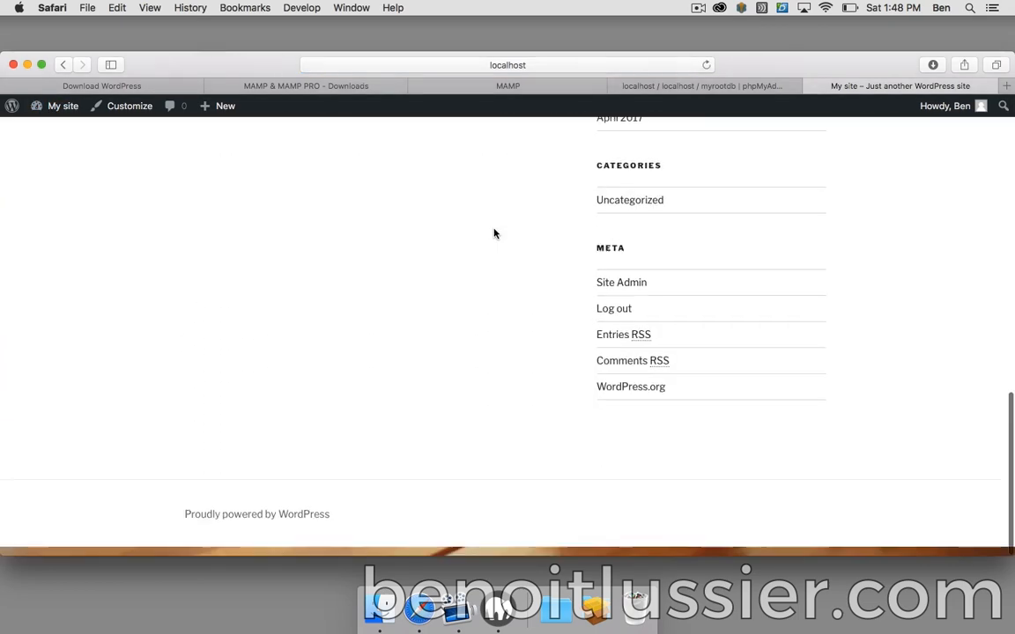
scroll(495, 233, up, 10)
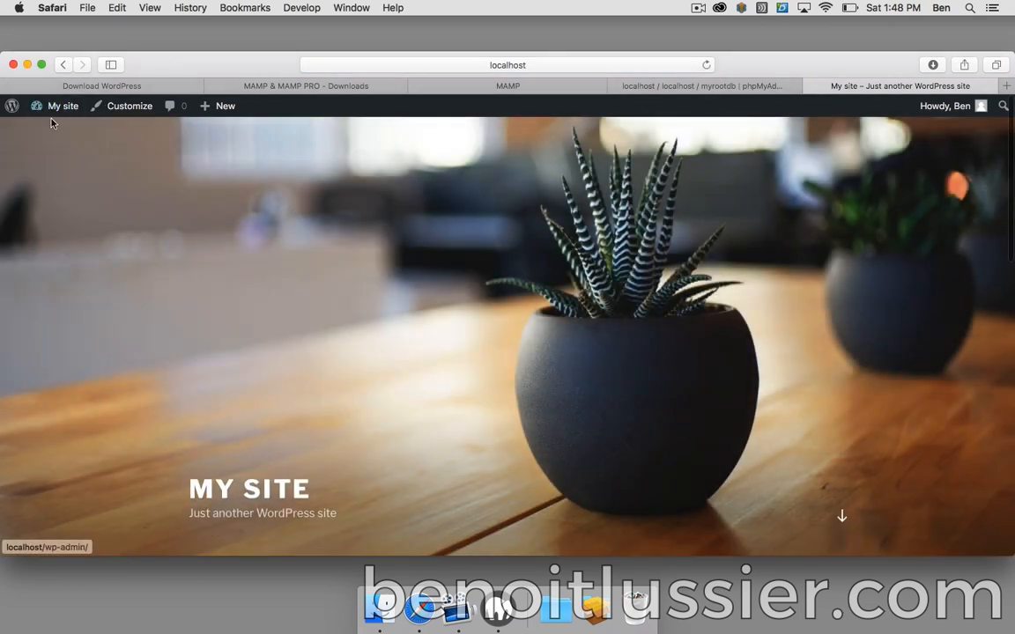
mouse_move(54, 107)
click(56, 131)
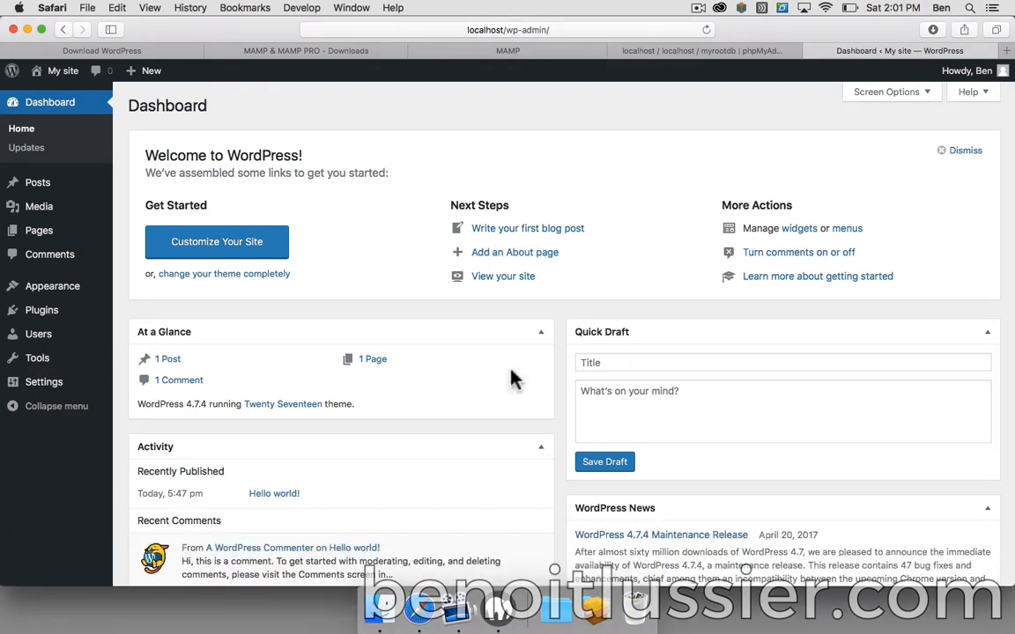
- Open My Website from the MAMP start page, then close that front-page tab
click(498, 601)
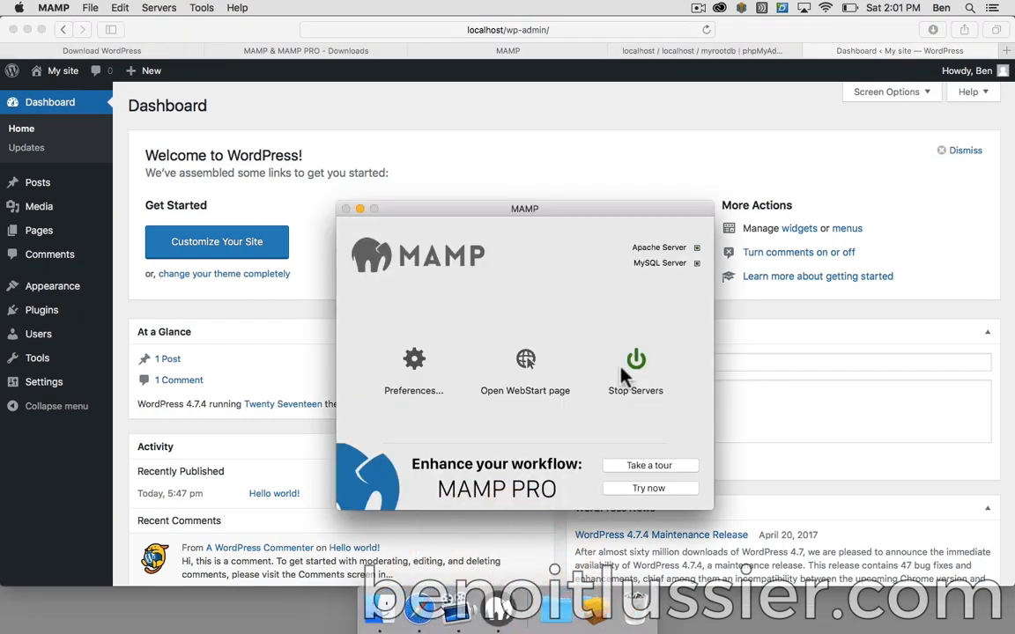
click(692, 135)
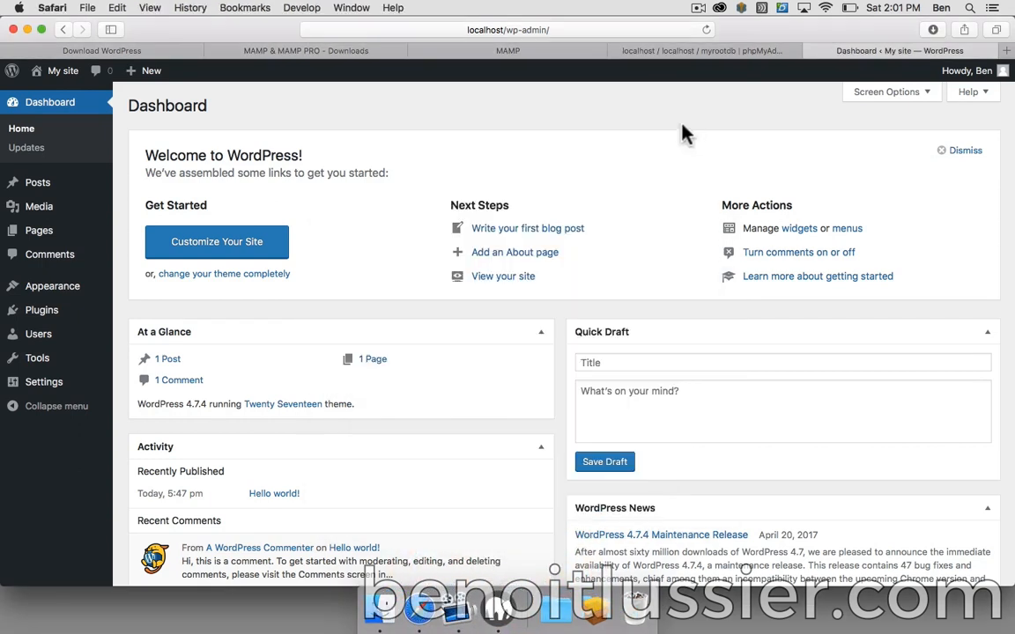
click(550, 53)
click(222, 97)
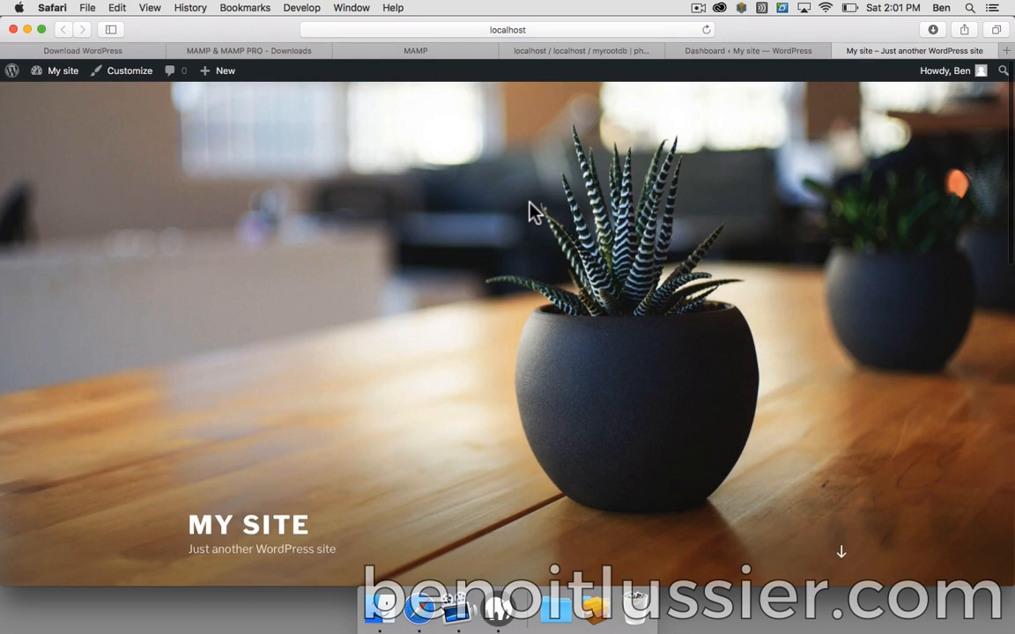
click(839, 50)
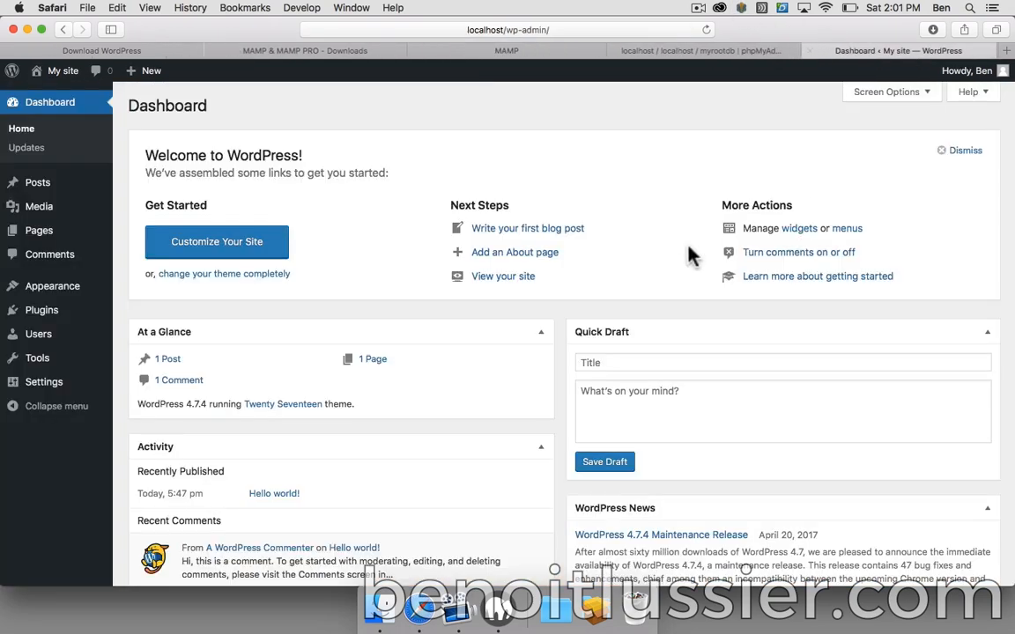
- Load the My site front page at localhost in a new tab
key(super+t)
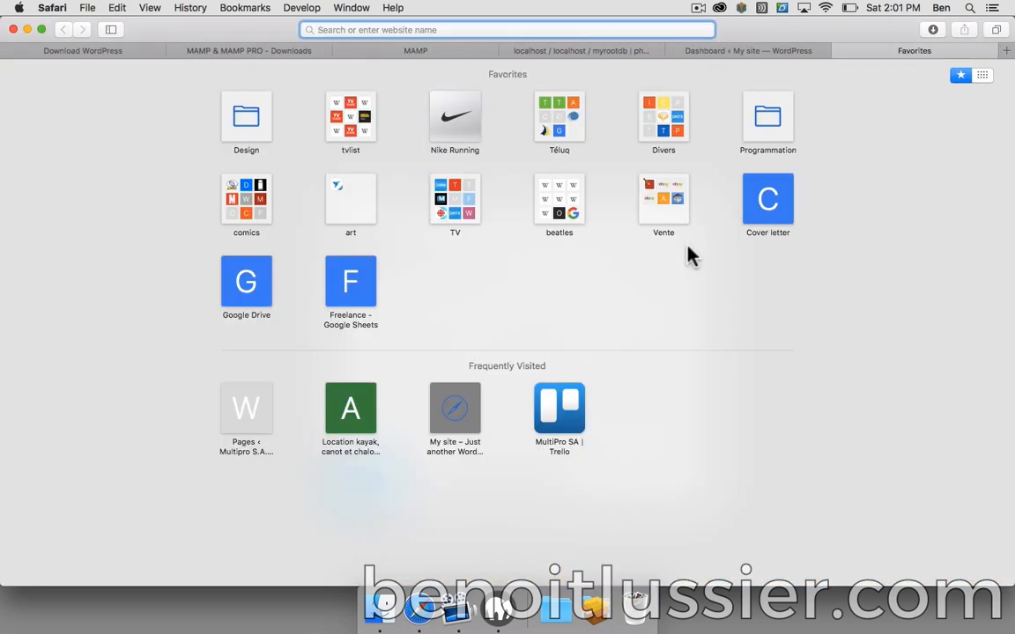
text(localhost)
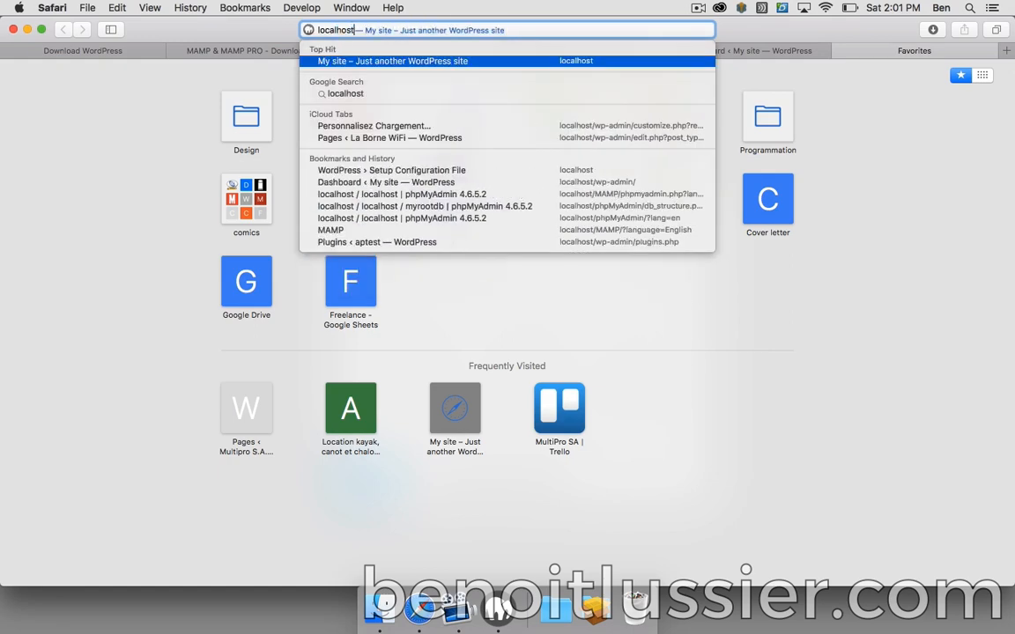
key(Return)
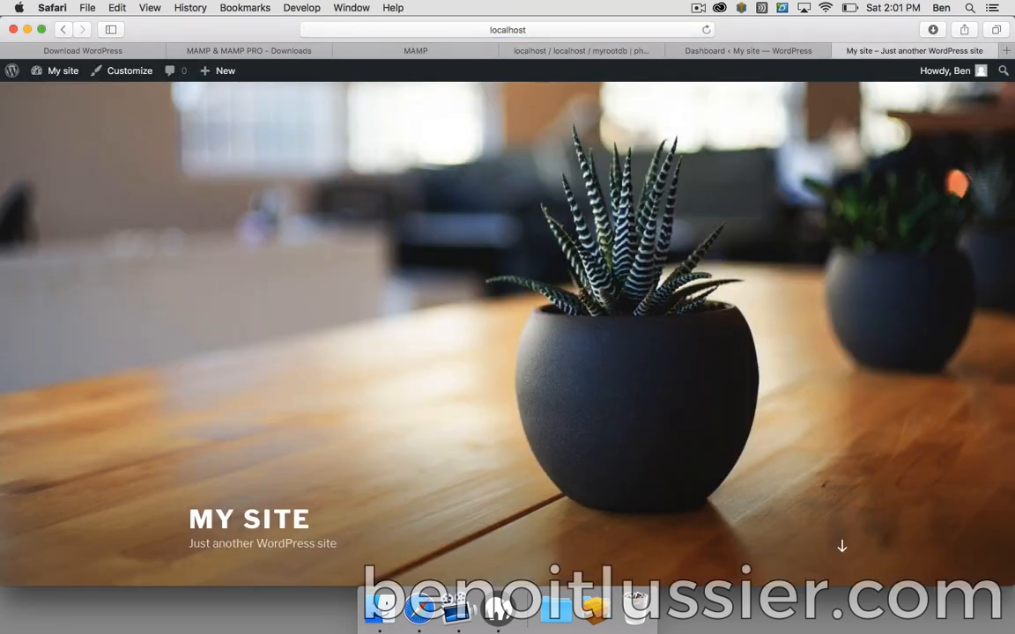
scroll(621, 328, down, 4)
scroll(621, 328, up, 4)
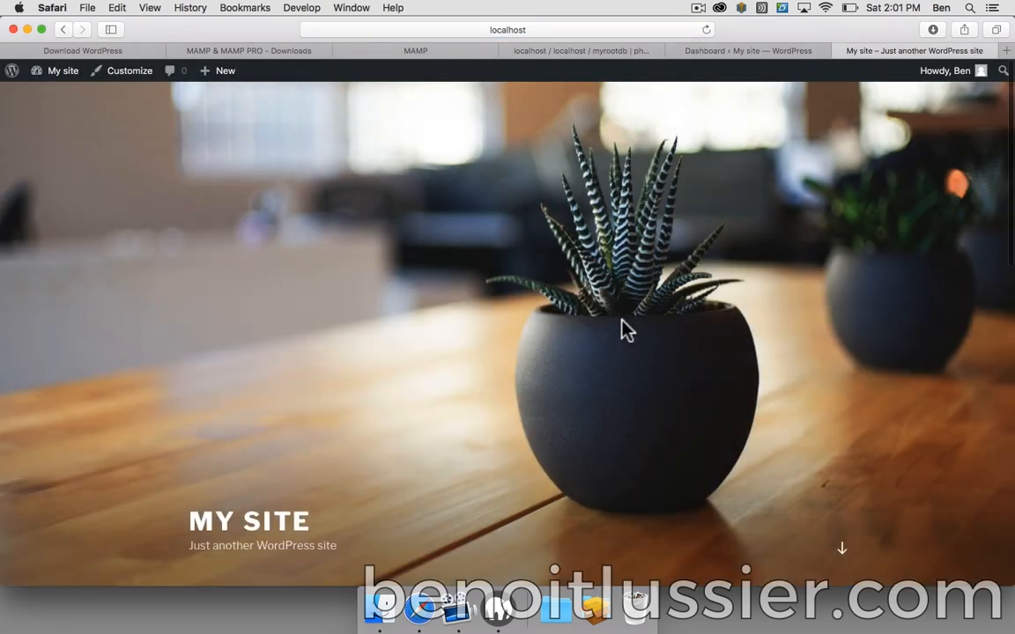
- Go to the admin area at localhost/wp-admin
click(554, 30)
click(555, 30)
text(/)
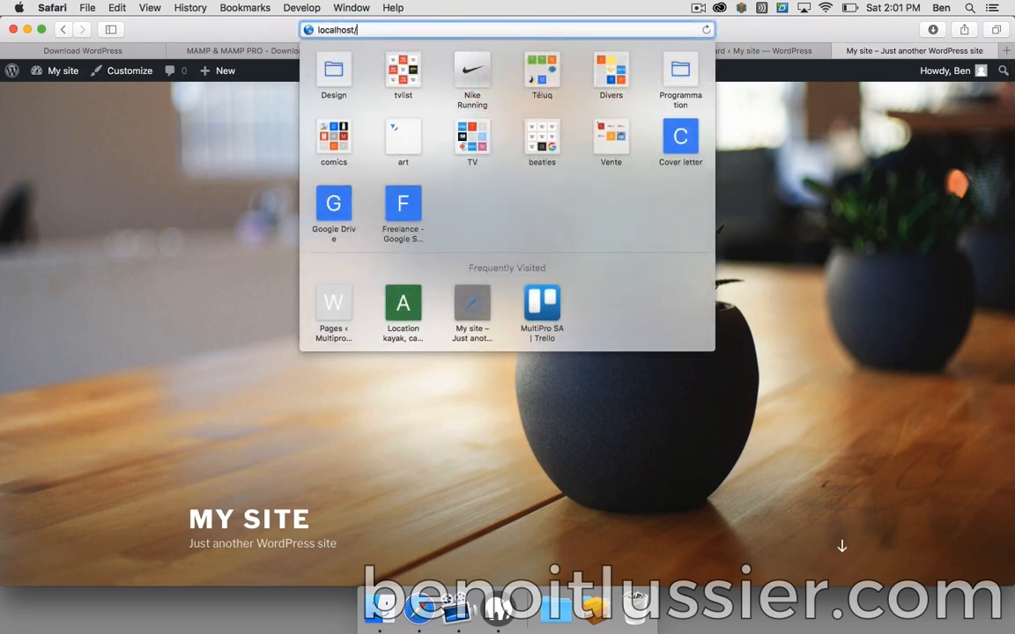
text(wp-admin/)
key(Return)
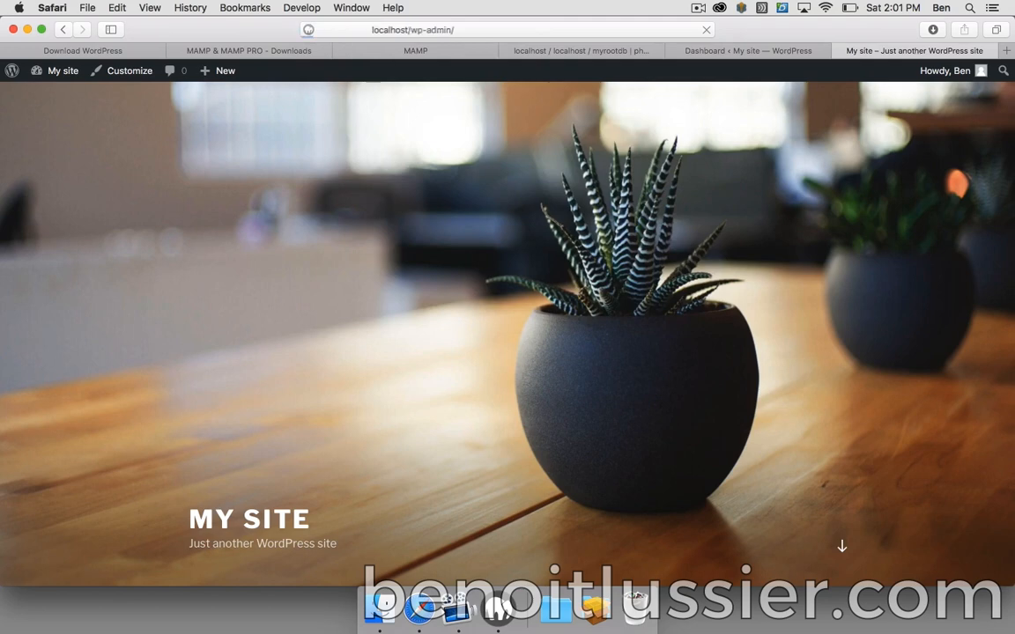